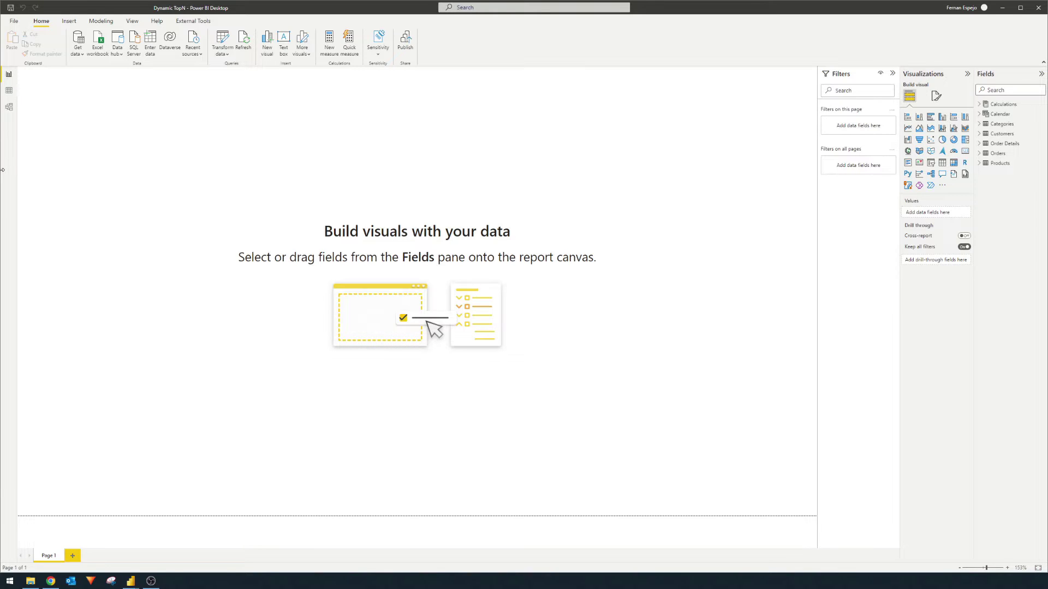
# Step: Browse the data in Data view and display the rows of the Orders table
pyautogui.click(8, 90)
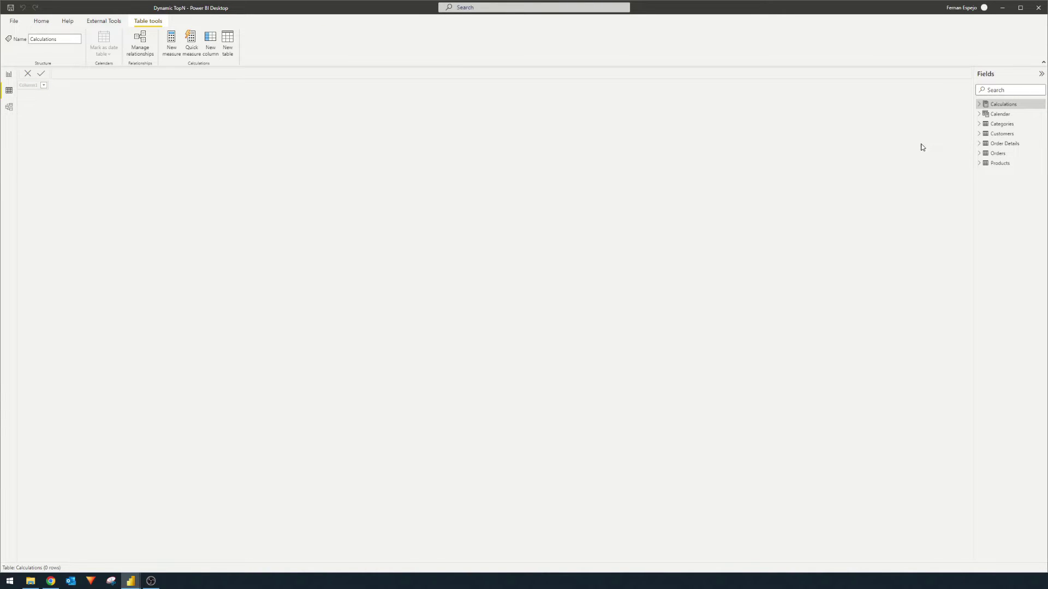
pyautogui.click(999, 154)
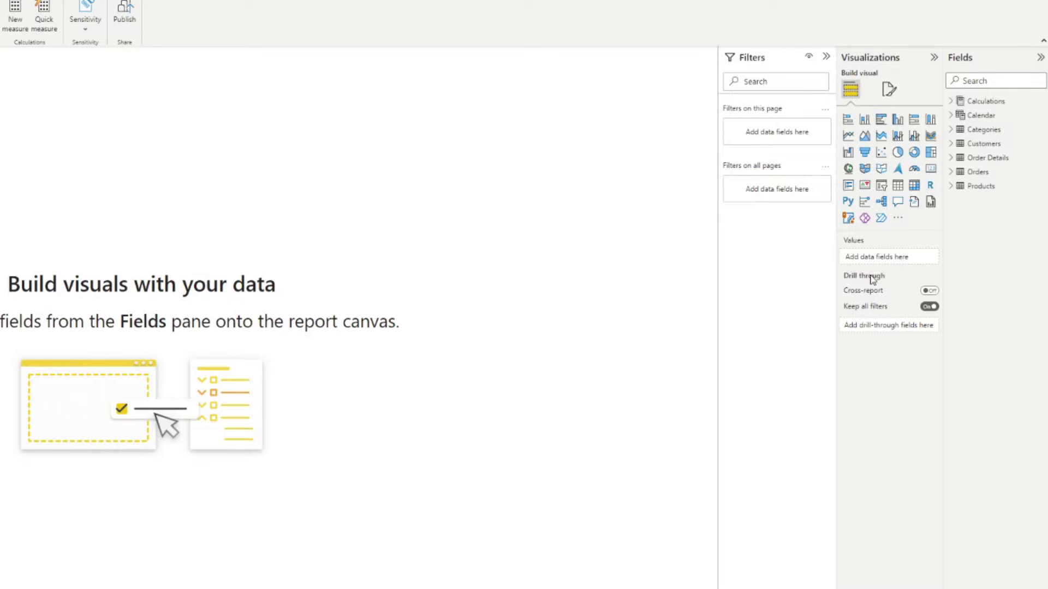
# Step: Build a table visual showing Customers Country with the Calculations Sales measure
pyautogui.click(951, 144)
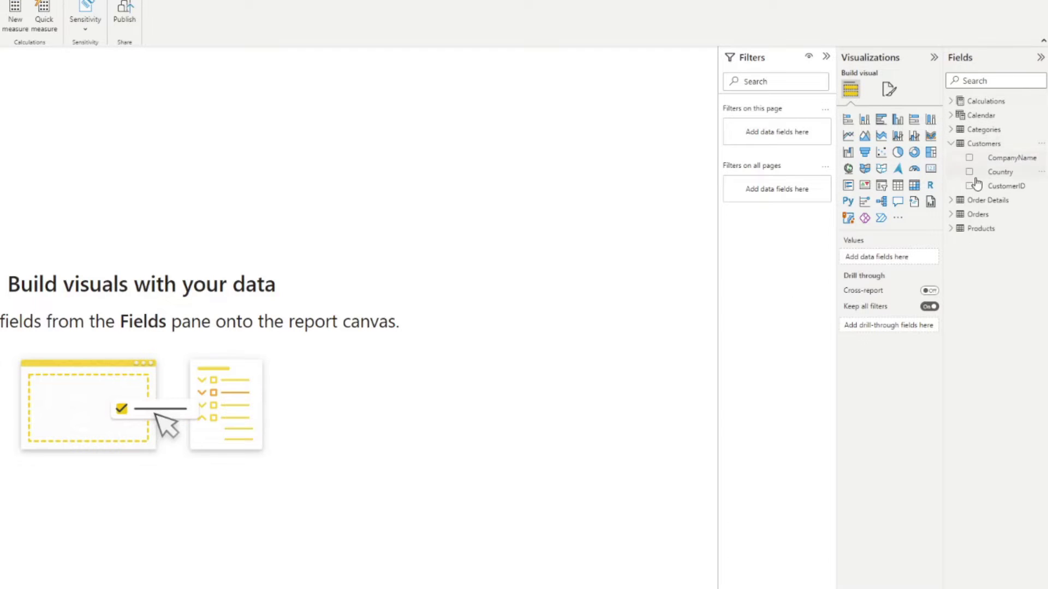
pyautogui.moveTo(998, 176); pyautogui.dragTo(186, 191)
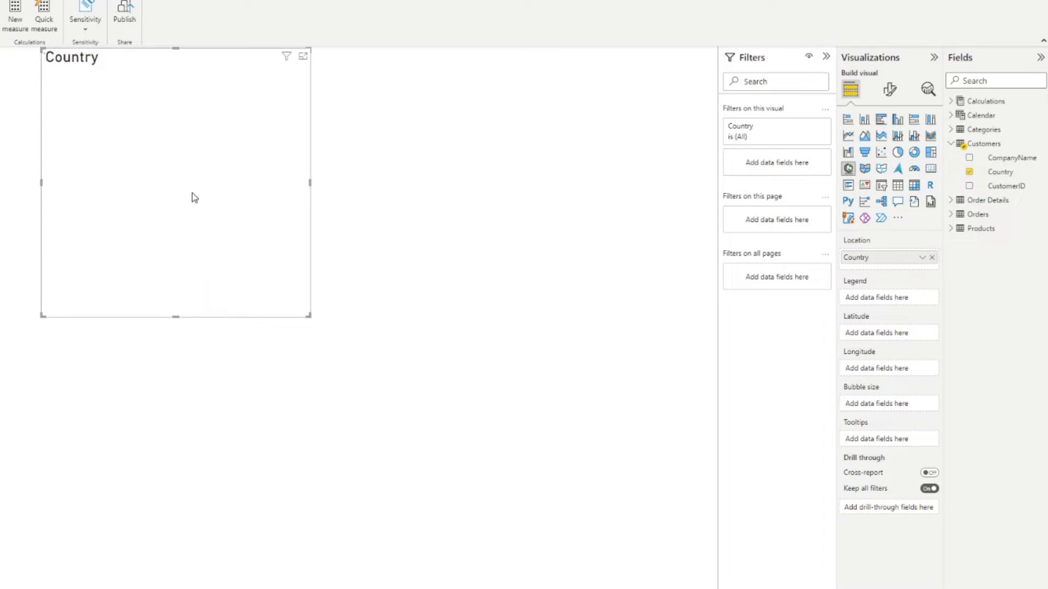
pyautogui.click(898, 185)
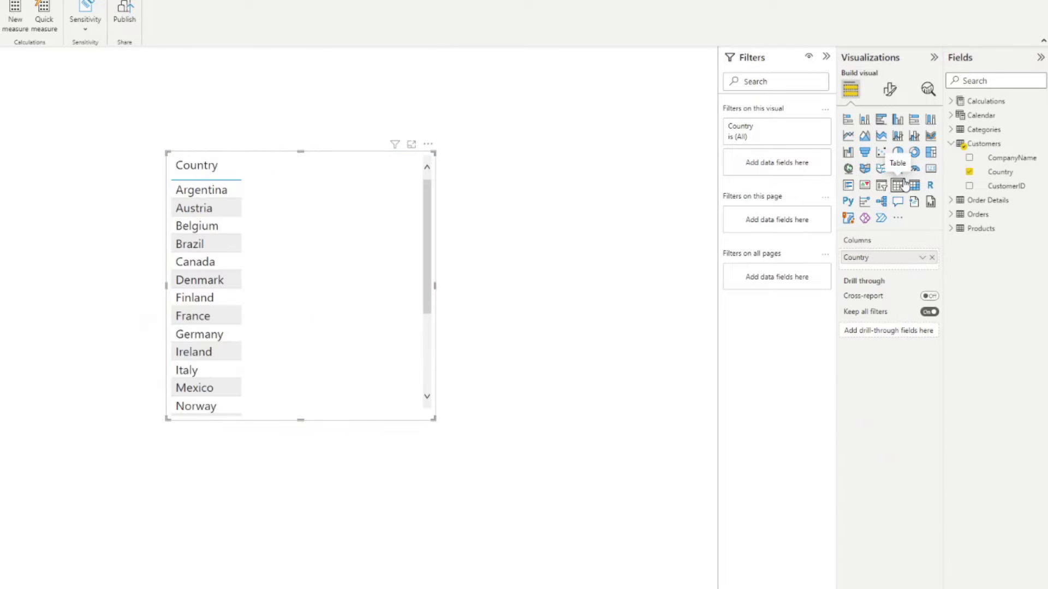
pyautogui.click(951, 101)
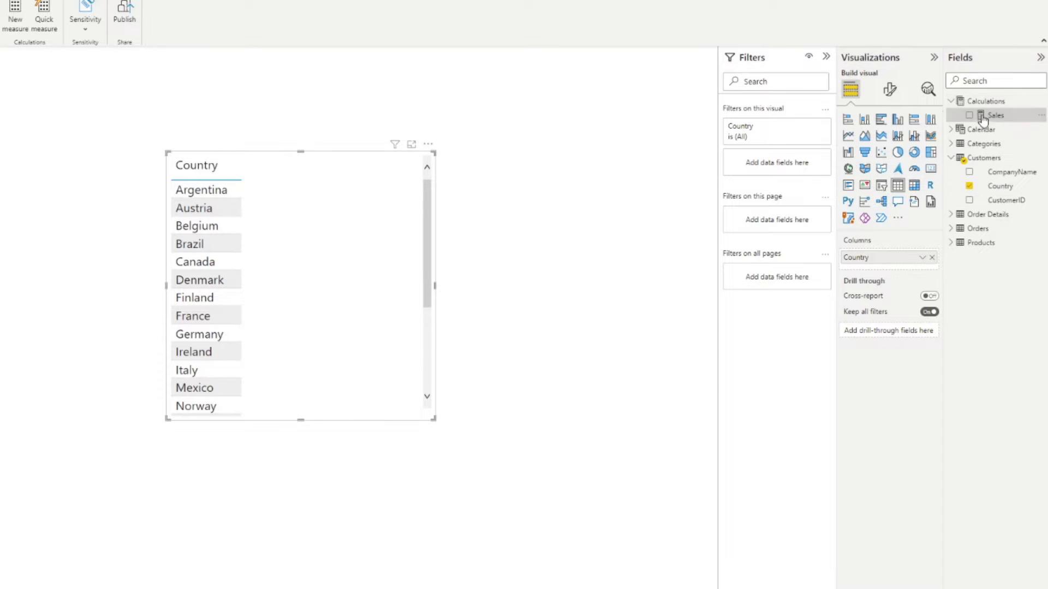
pyautogui.moveTo(988, 115); pyautogui.dragTo(551, 325)
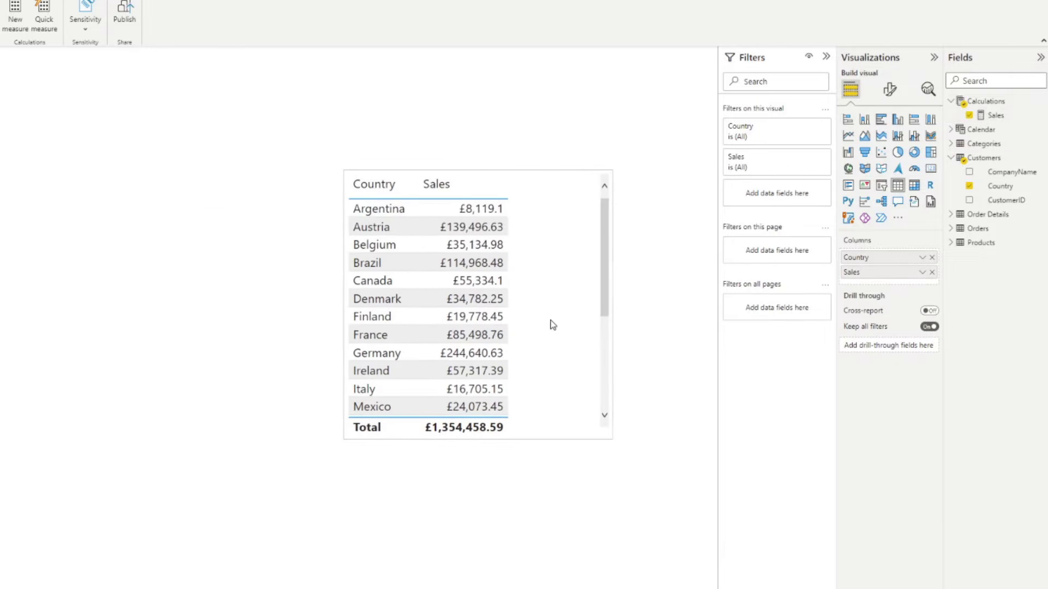
# Step: Sort the table by Sales, highest first, and stretch it to list every country
pyautogui.click(470, 192)
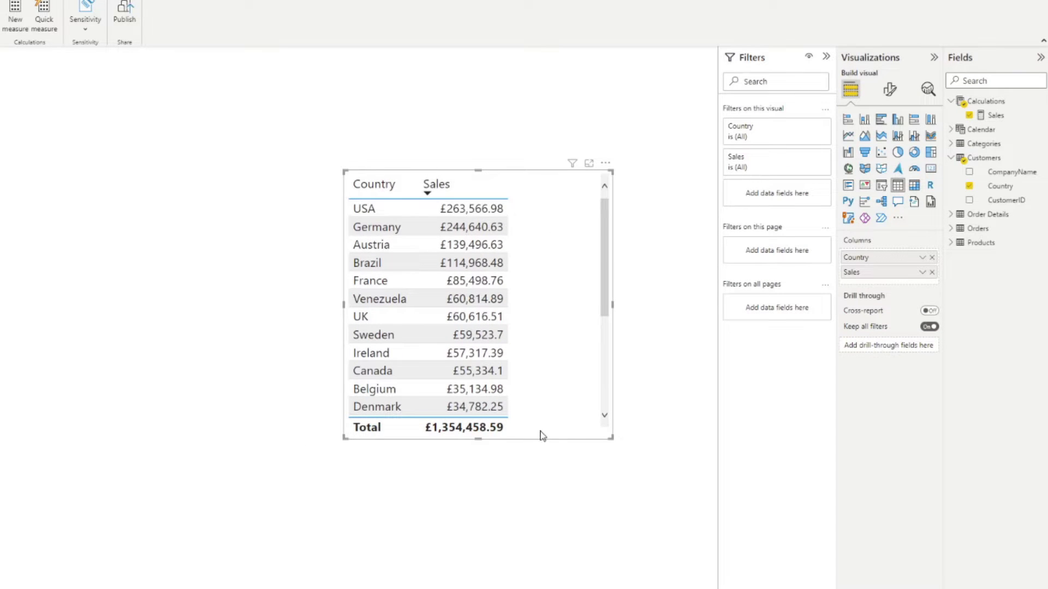
pyautogui.moveTo(478, 439); pyautogui.dragTo(484, 588)
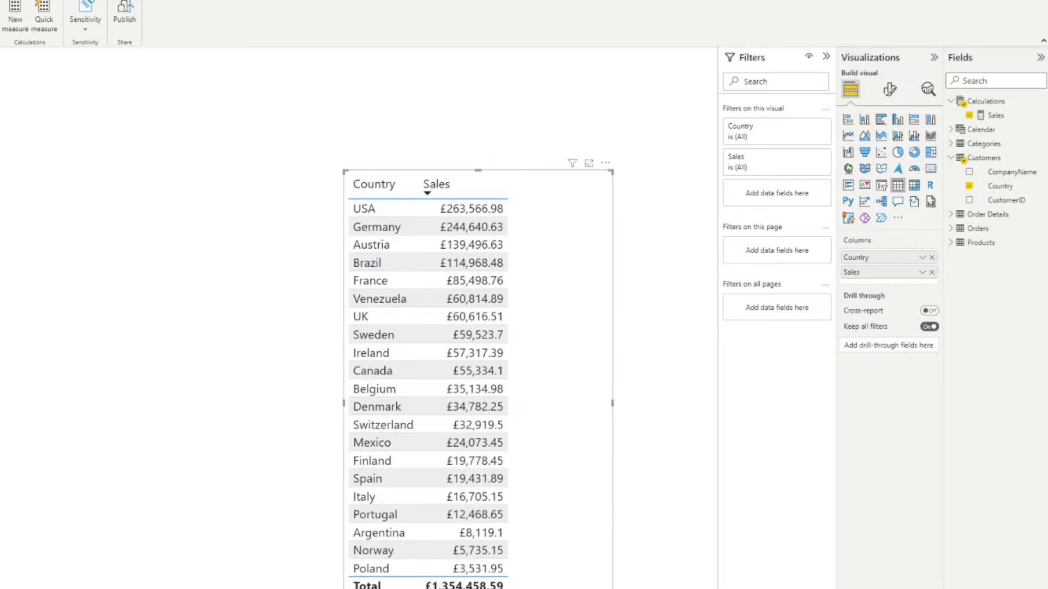
pyautogui.moveTo(567, 492); pyautogui.dragTo(475, 484)
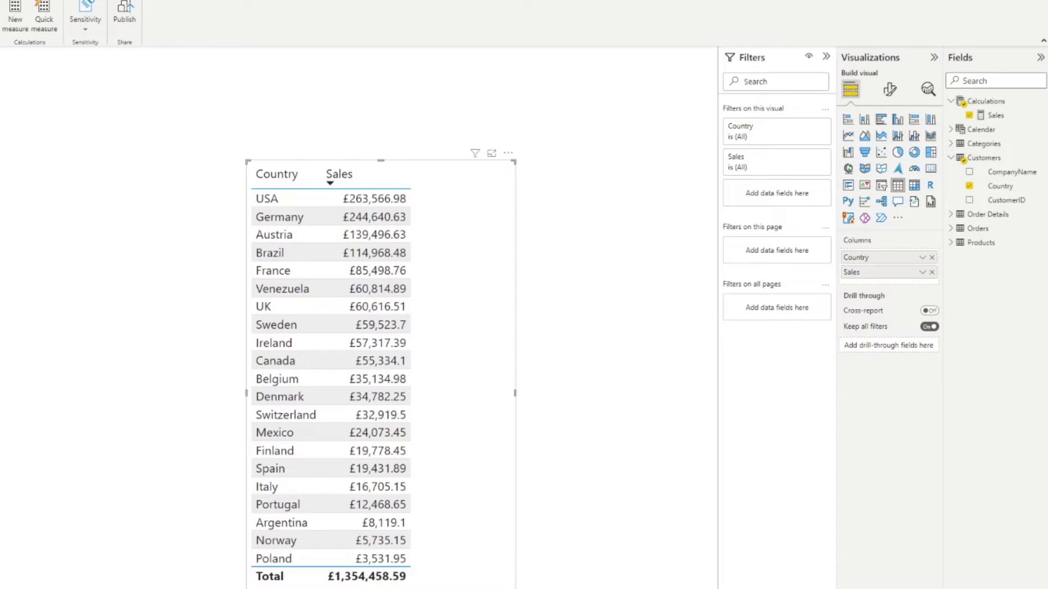
# Step: Create the measure Rank Country by Sales = RANKX(Customers, 'Calculations'[Sales], ,DESC) in Calculations
pyautogui.rightClick(993, 102)
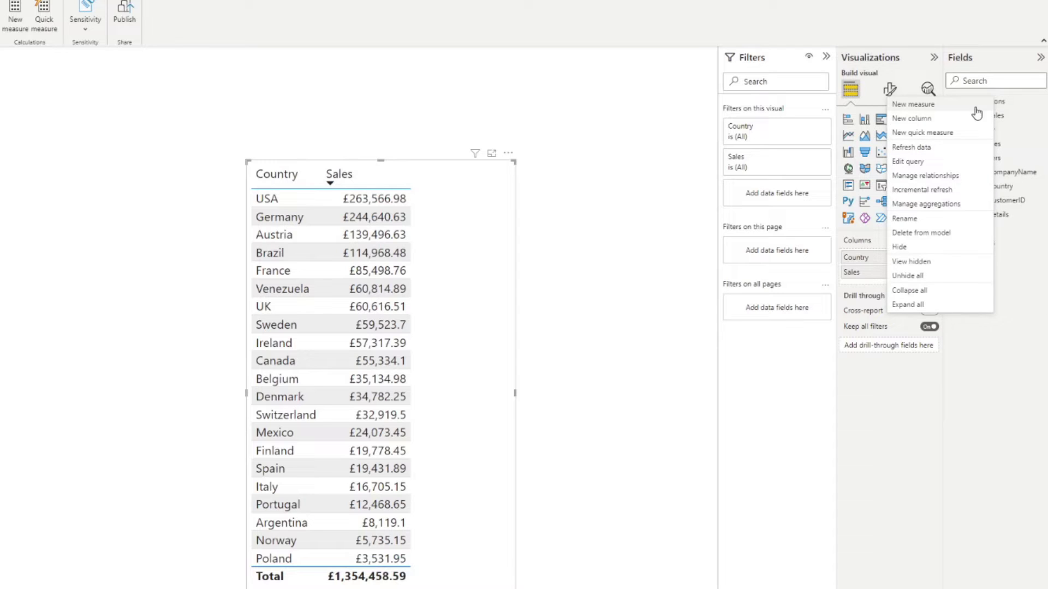
pyautogui.click(956, 107)
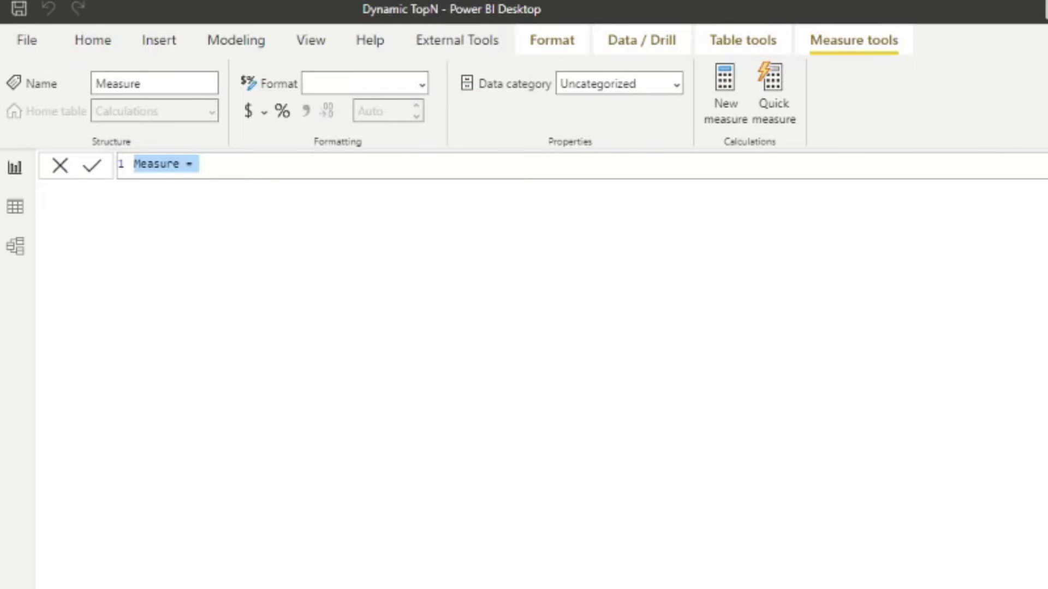
pyautogui.write('Rank Countr')
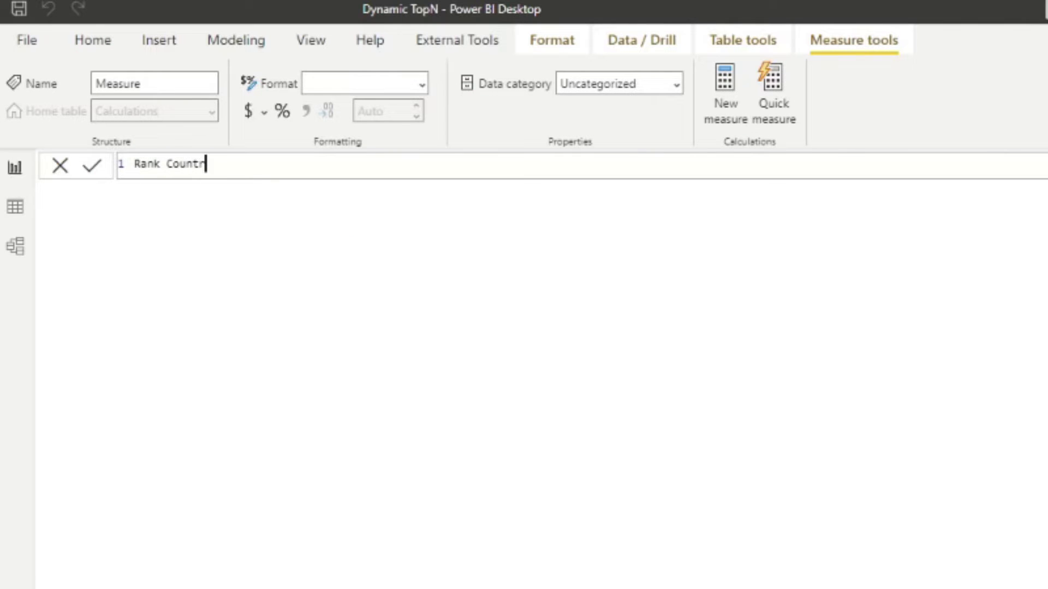
pyautogui.write('y by Sales = RANK')
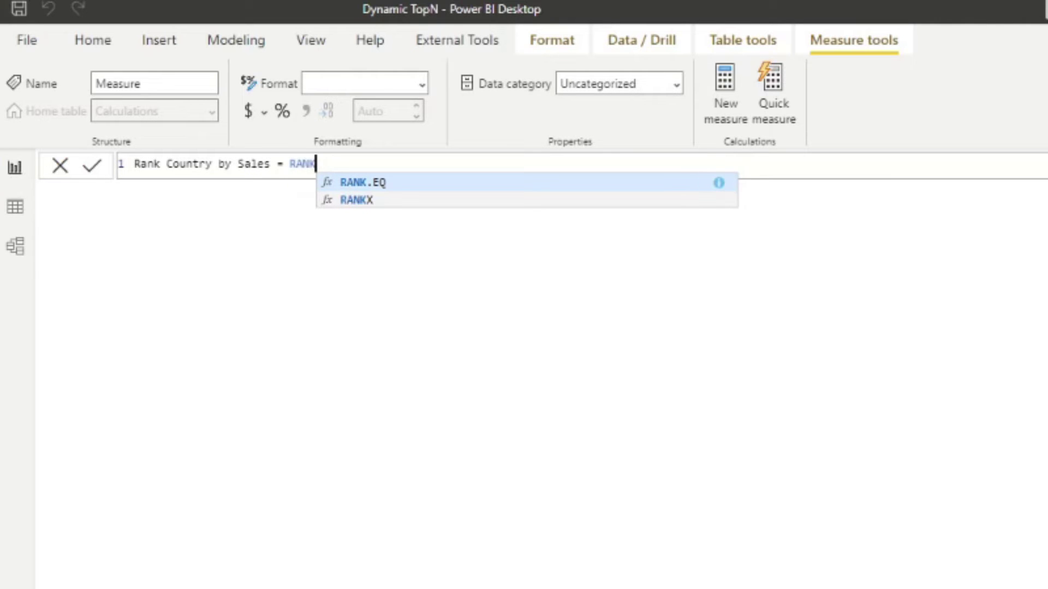
pyautogui.write('X')
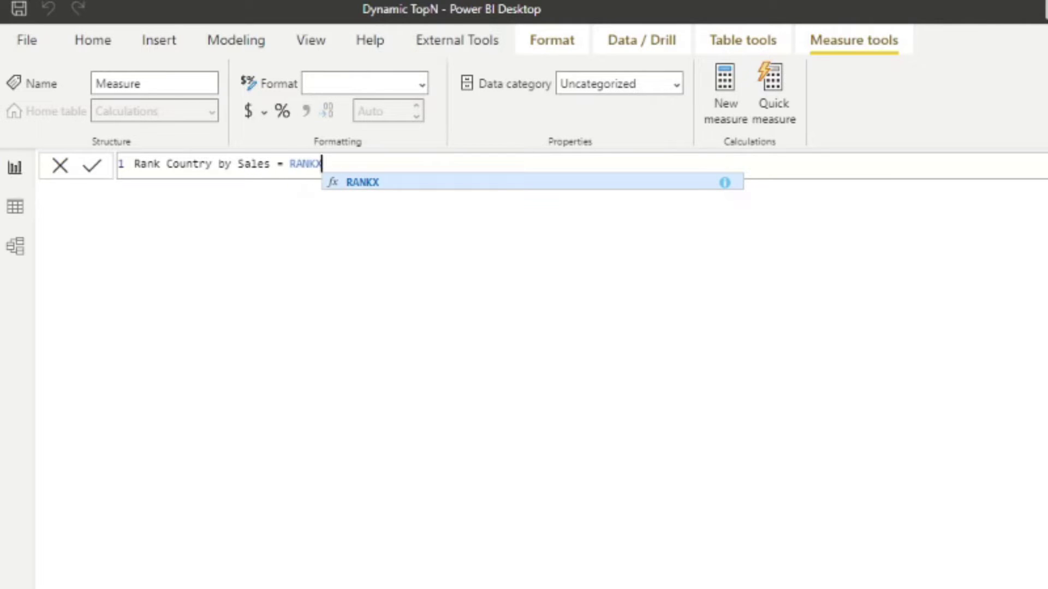
pyautogui.write('(')
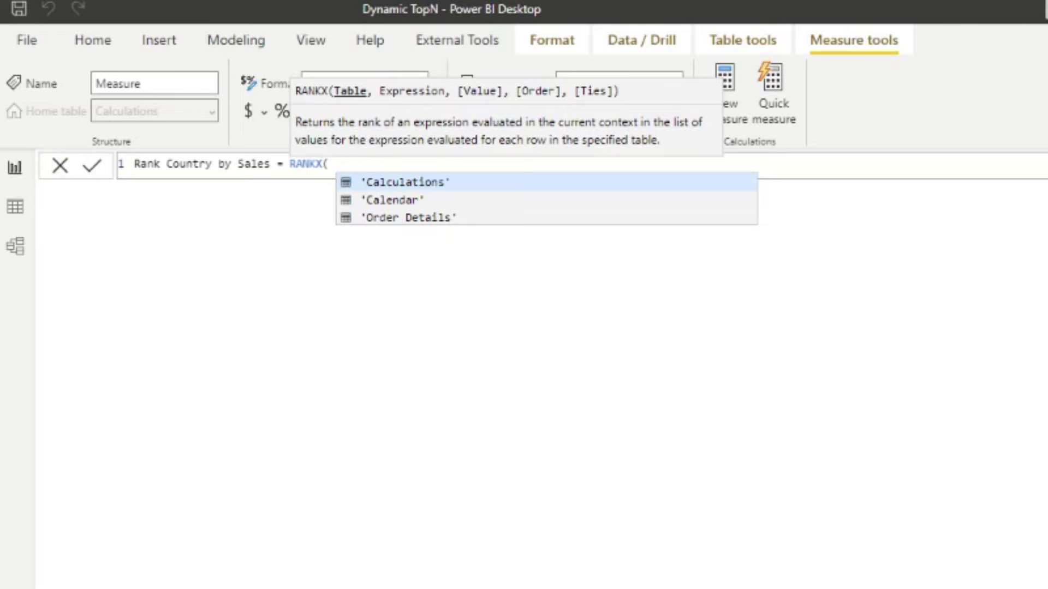
pyautogui.write('Cust')
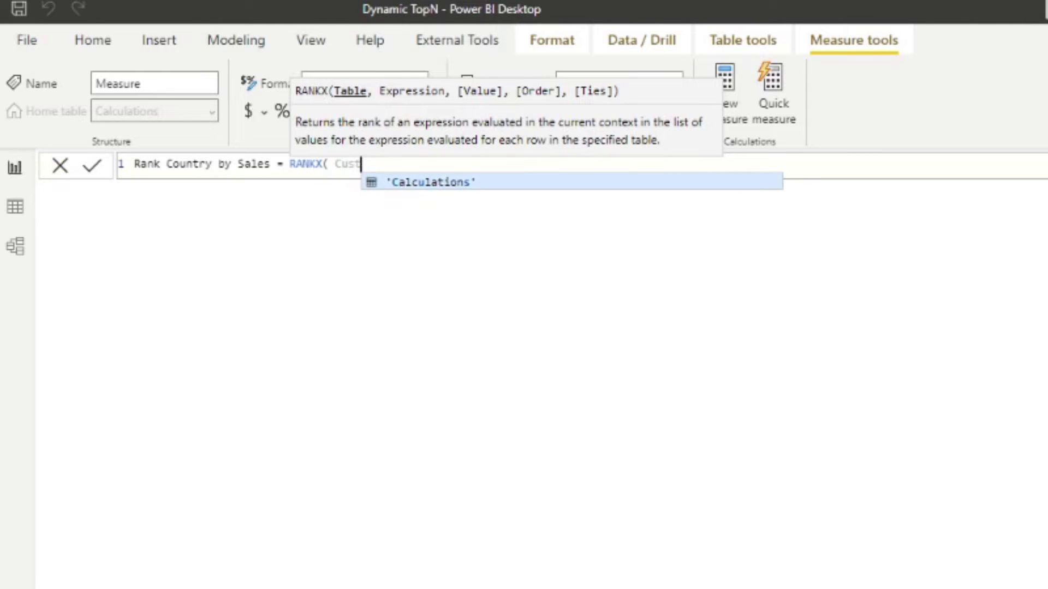
pyautogui.write('omer')
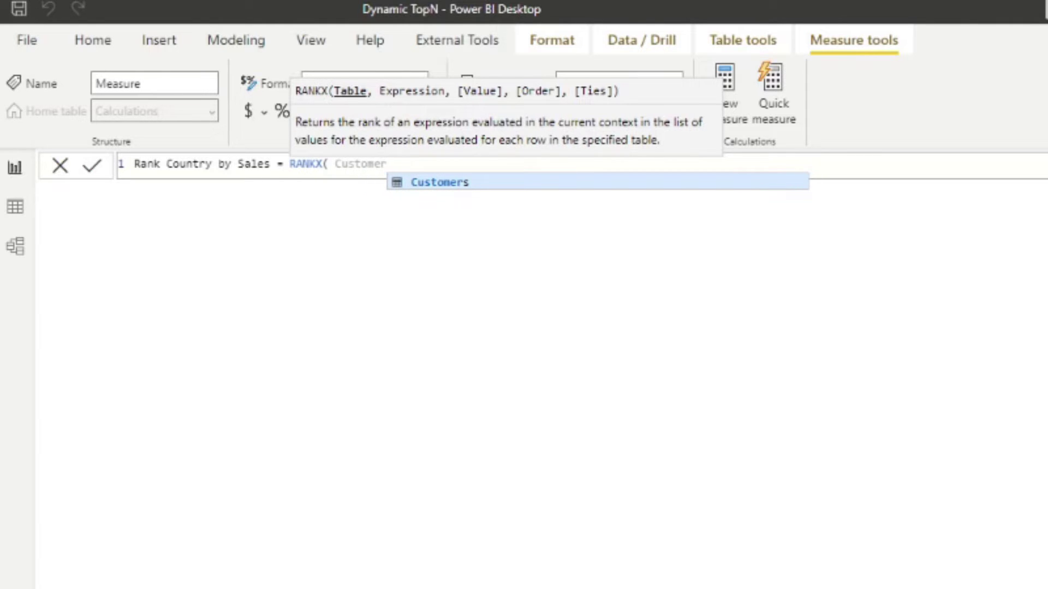
pyautogui.write('s, ')
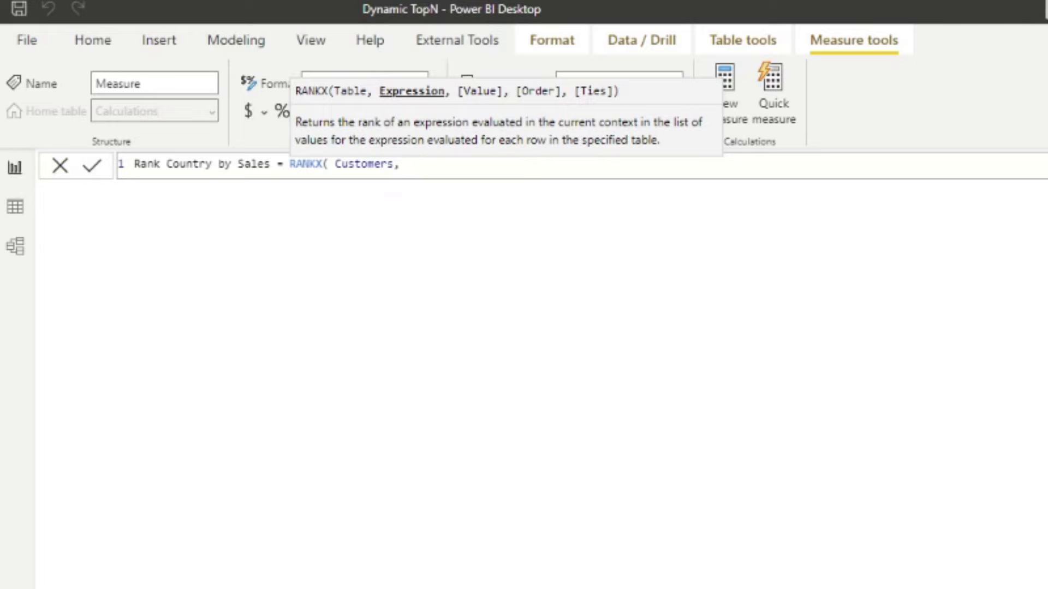
pyautogui.write('Sales')
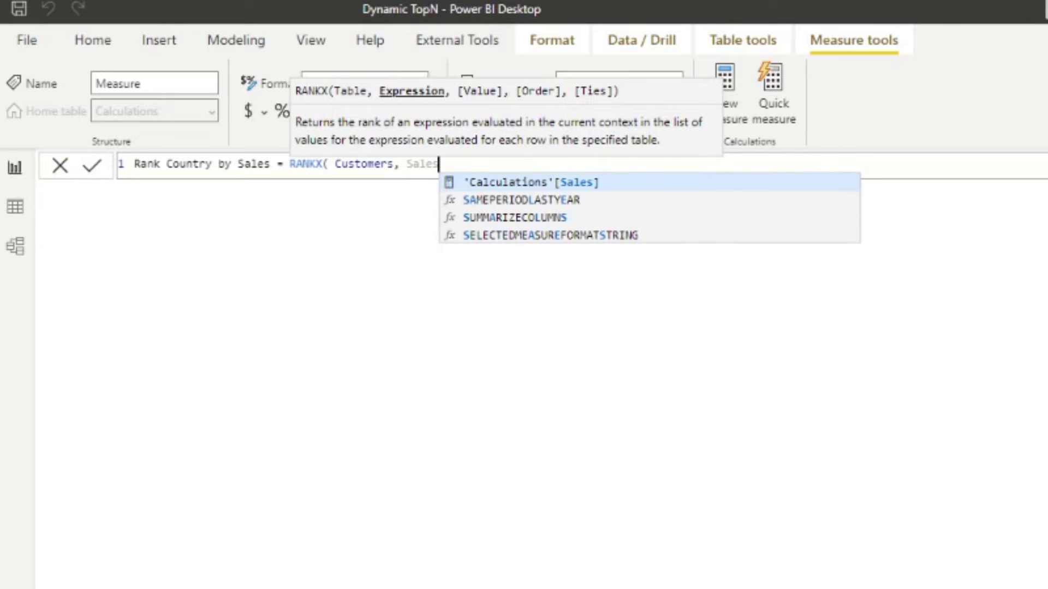
pyautogui.press('Tab')
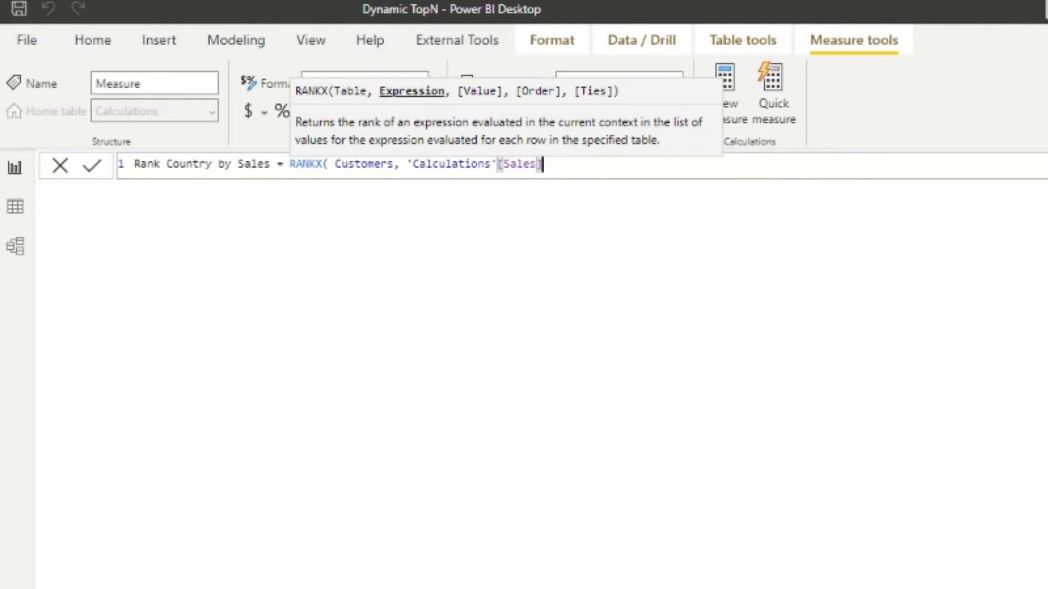
pyautogui.write(', ')
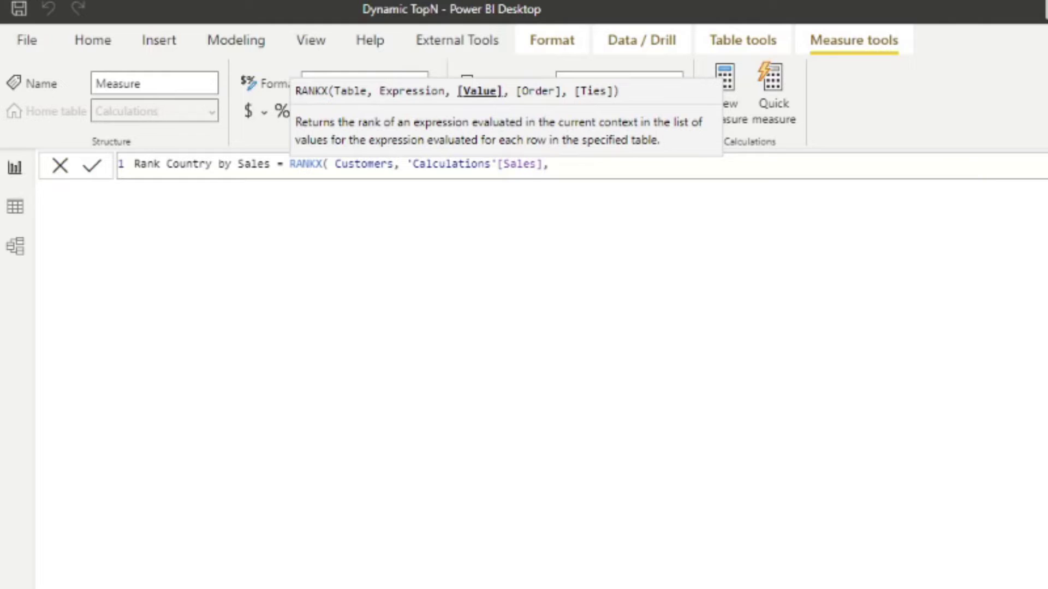
pyautogui.write(',')
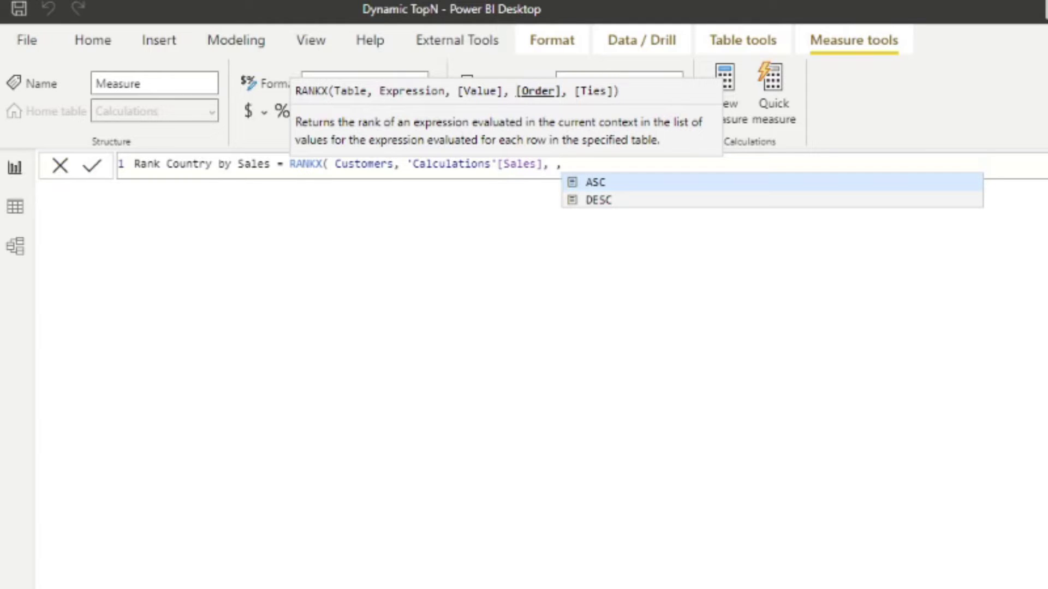
pyautogui.press('Down')
pyautogui.write('DESC')
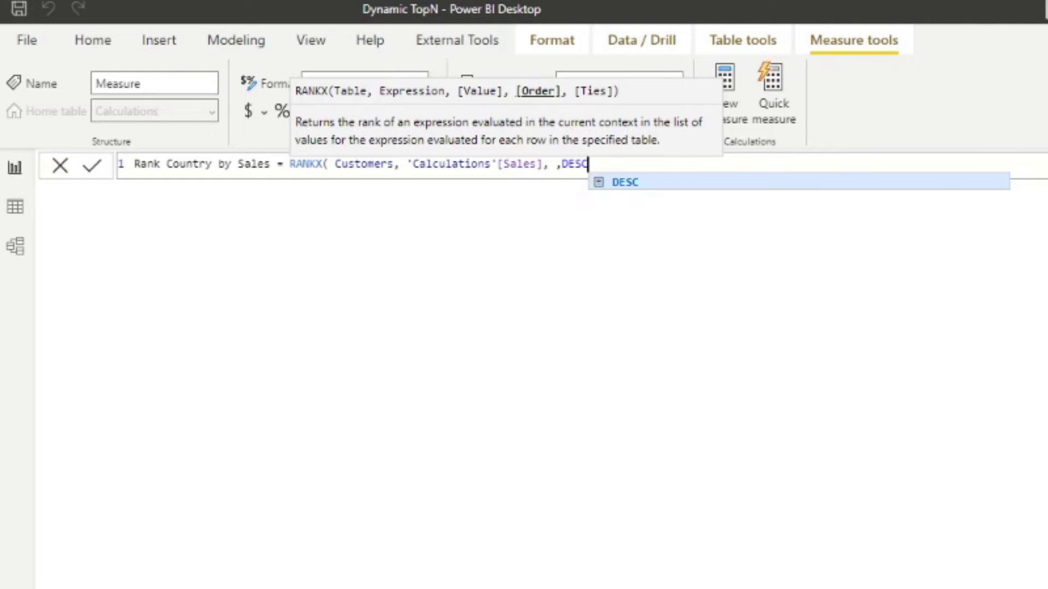
pyautogui.write(',')
pyautogui.press('BackSpace')
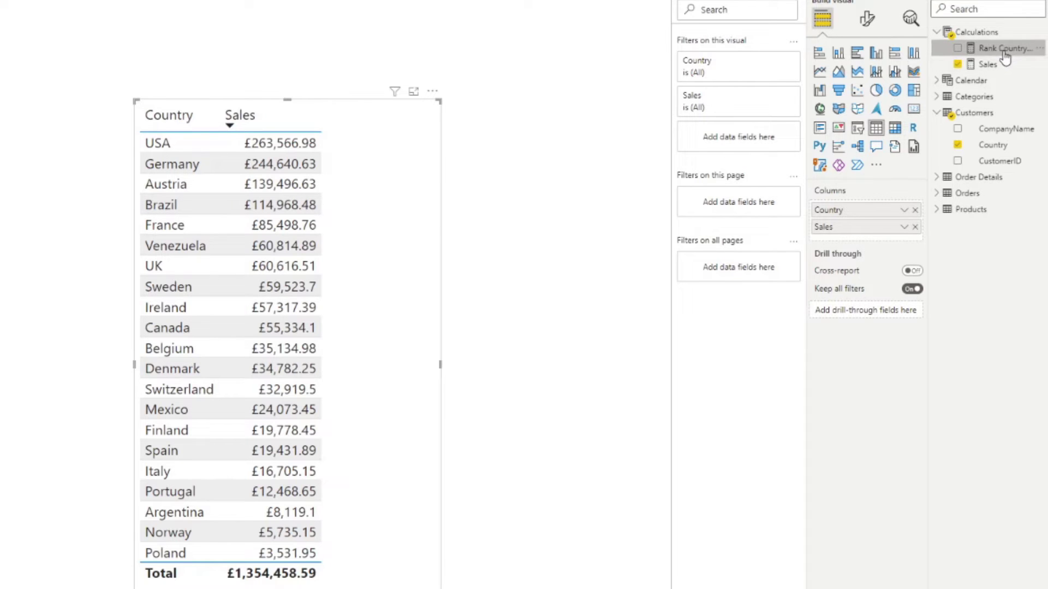
# Step: Add Rank Country by Sales to the country table and check the USA and Germany ranks
pyautogui.moveTo(1004, 52); pyautogui.dragTo(364, 217)
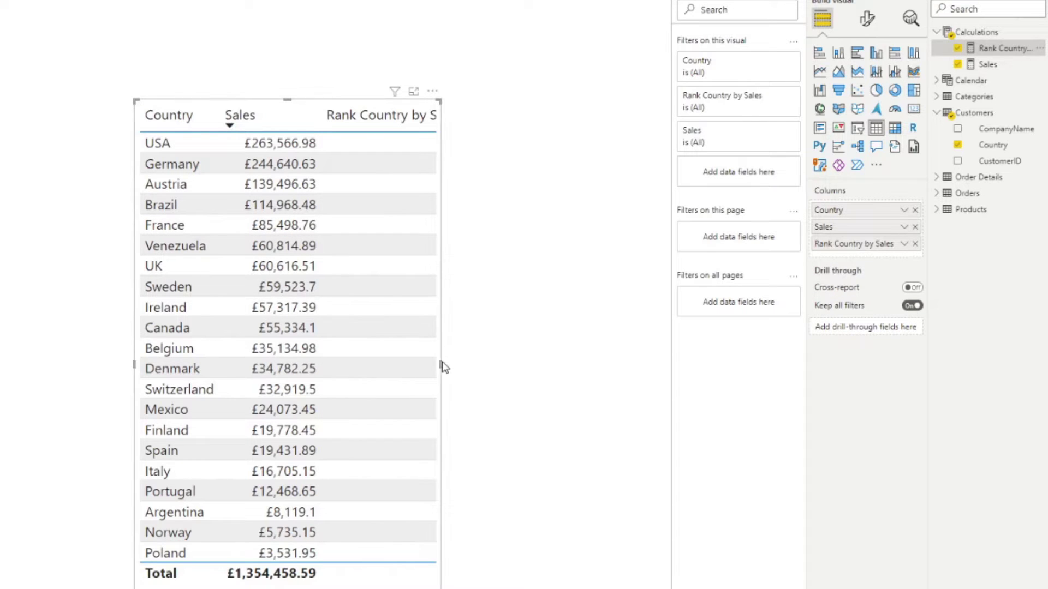
pyautogui.moveTo(441, 265); pyautogui.dragTo(488, 267)
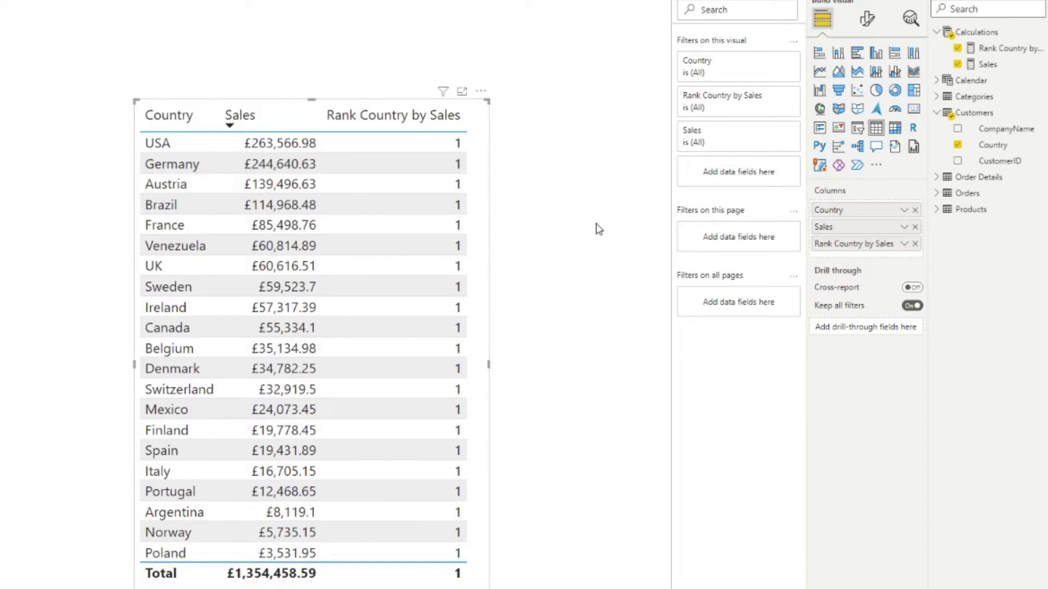
pyautogui.click(995, 49)
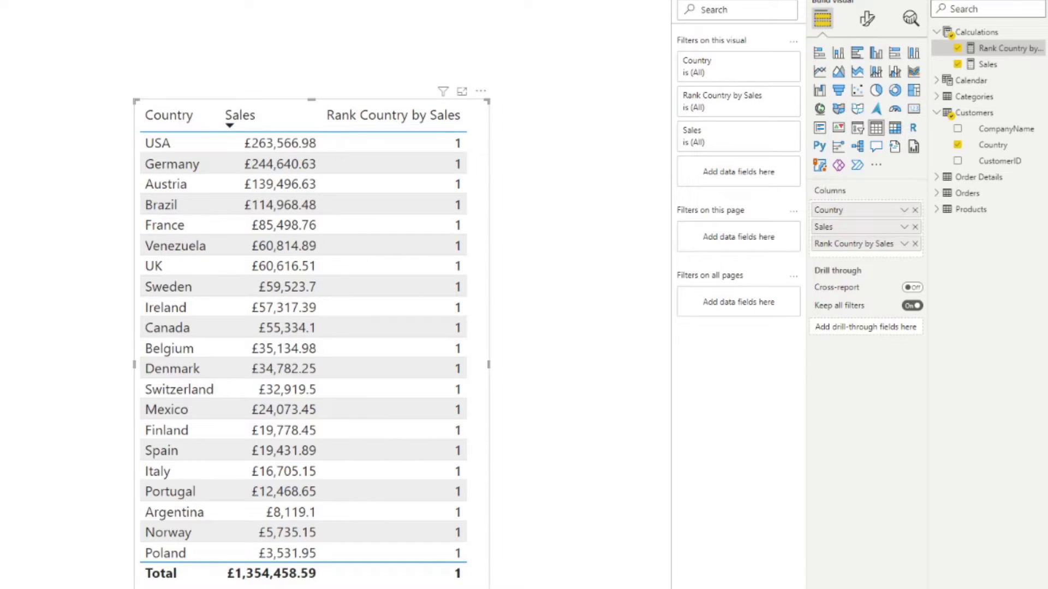
pyautogui.click(421, 144)
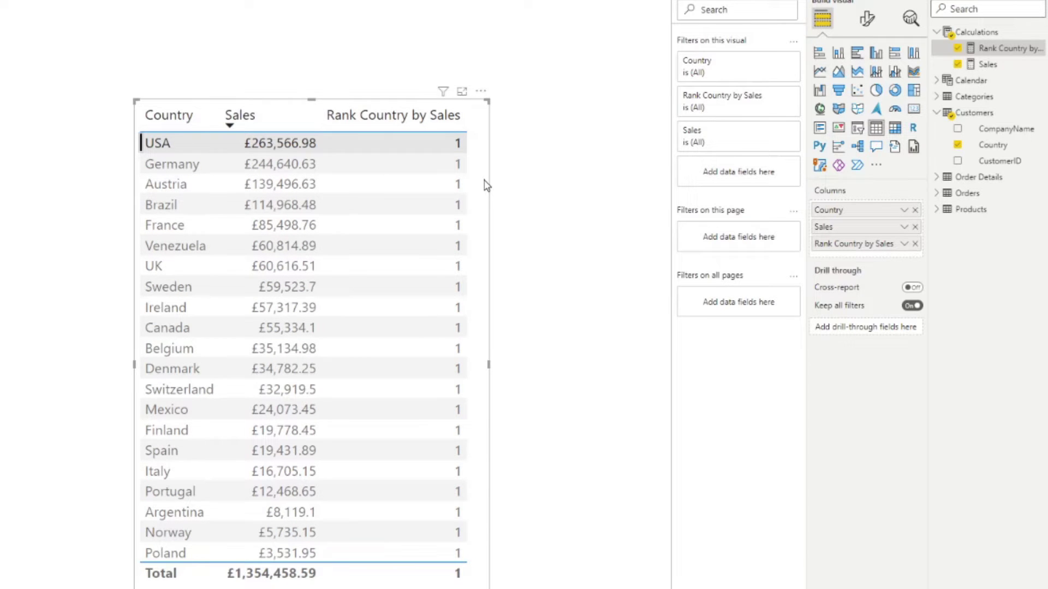
pyautogui.click(402, 166)
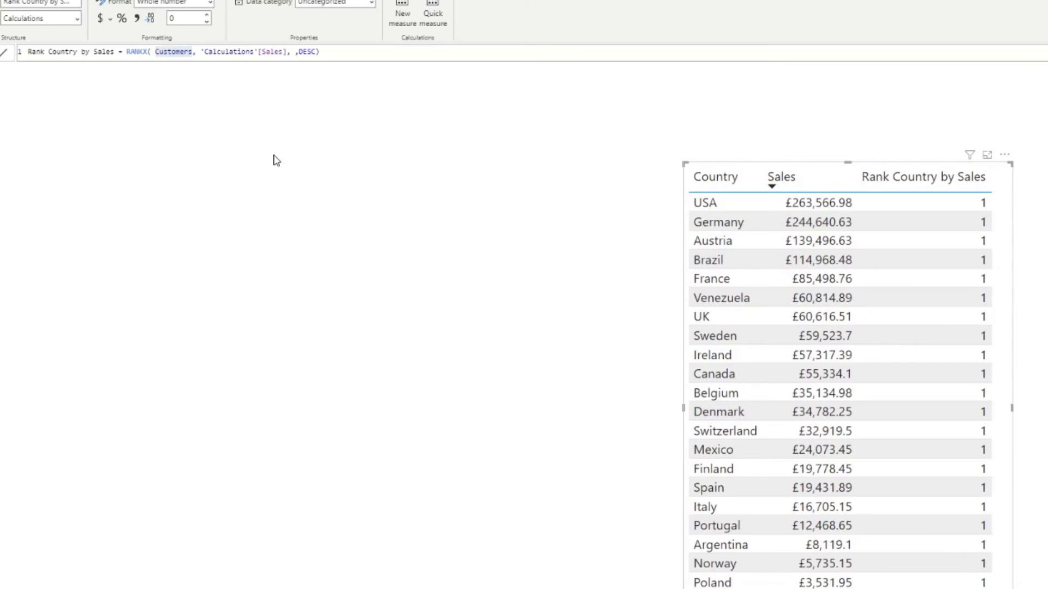
# Step: Wrap the rank measure's Customers table argument in ALL(Customers)
pyautogui.click(167, 52)
pyautogui.doubleClick(155, 53)
pyautogui.press('Left')
pyautogui.write('ALL')
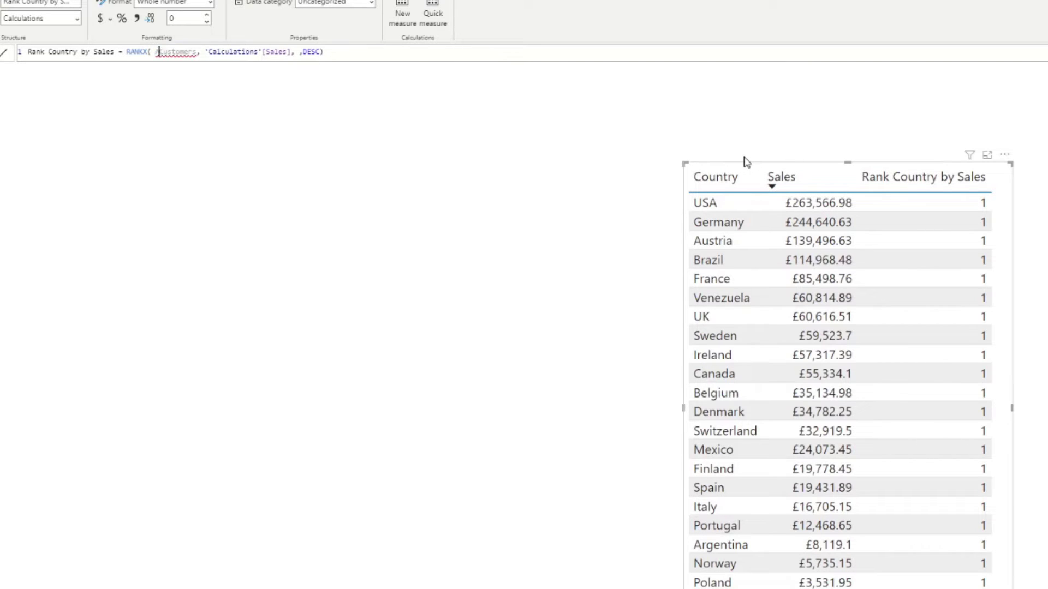
pyautogui.write('(')
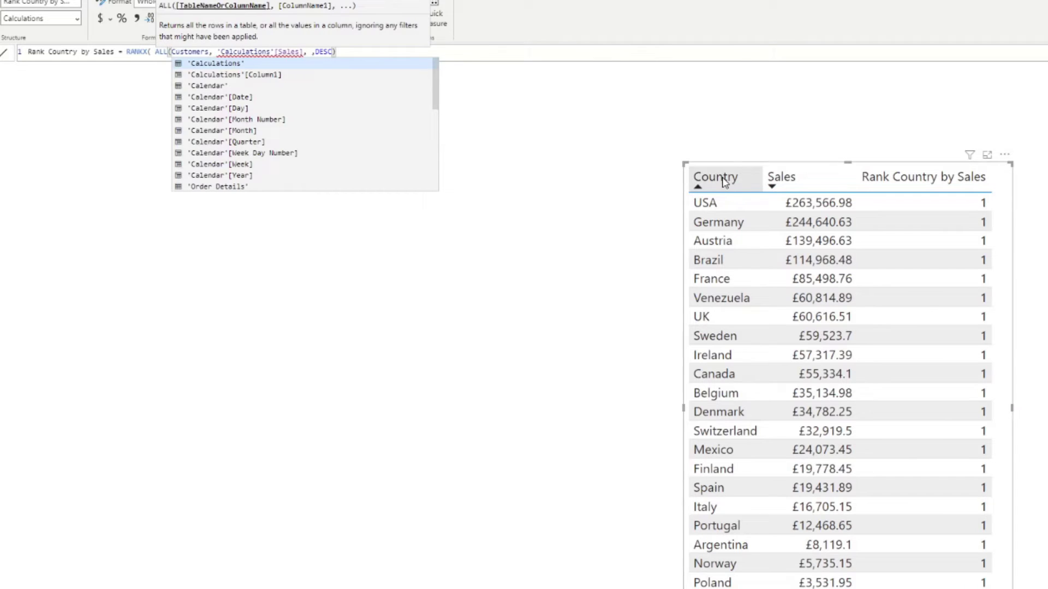
pyautogui.click(212, 51)
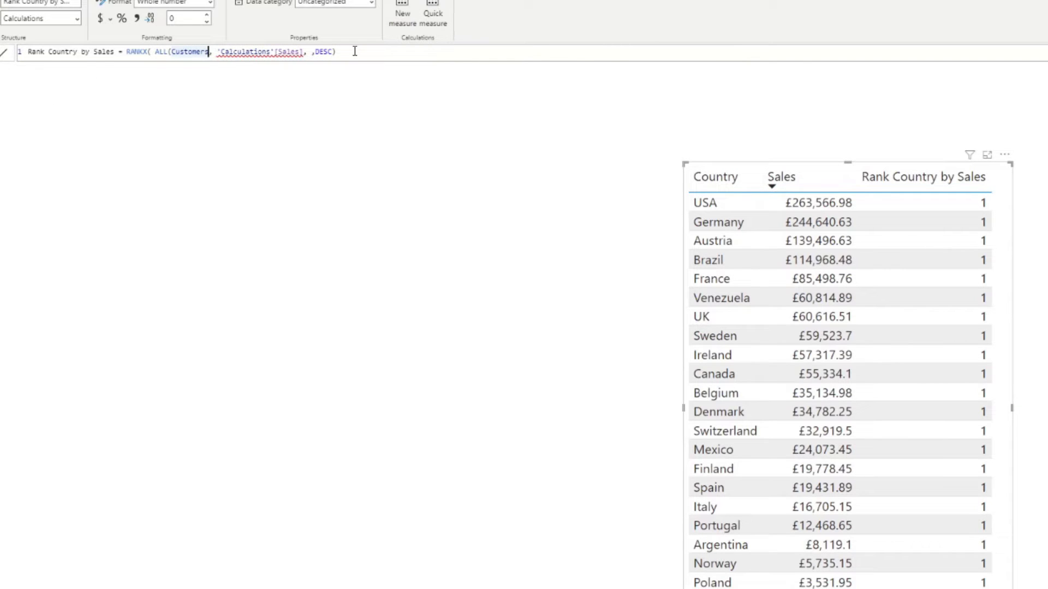
pyautogui.write(')')
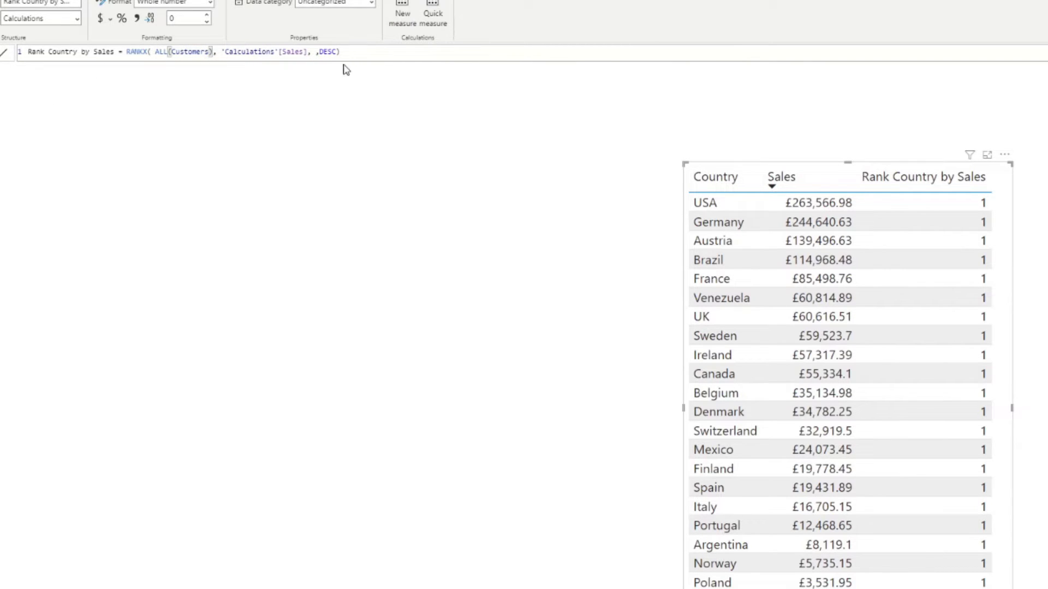
pyautogui.press('Return')
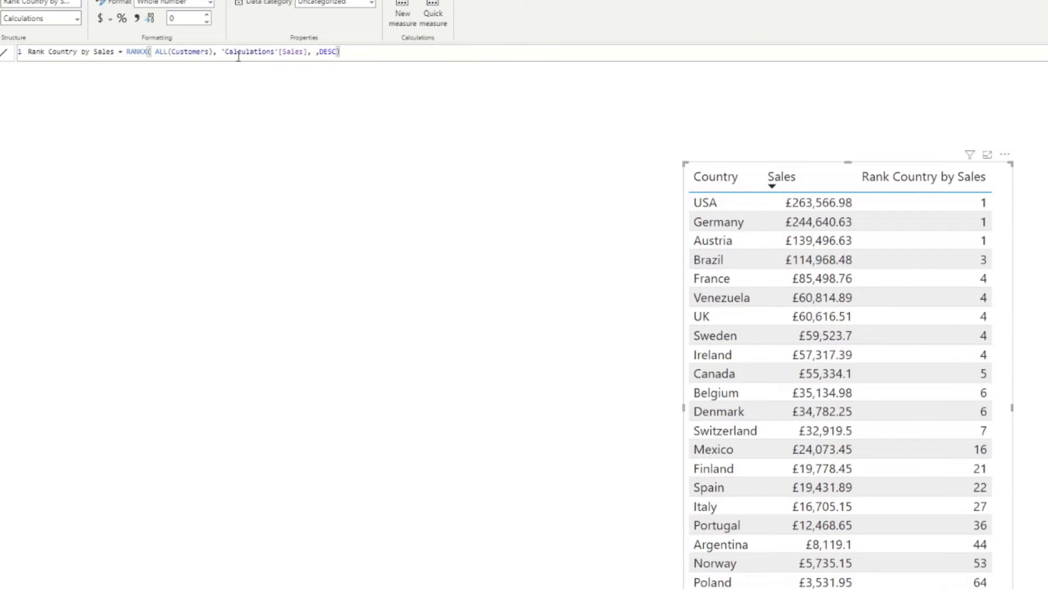
# Step: Narrow the argument to ALL(Customers[Country]) so ranks run 1 to 21, and widen the table
pyautogui.doubleClick(188, 51)
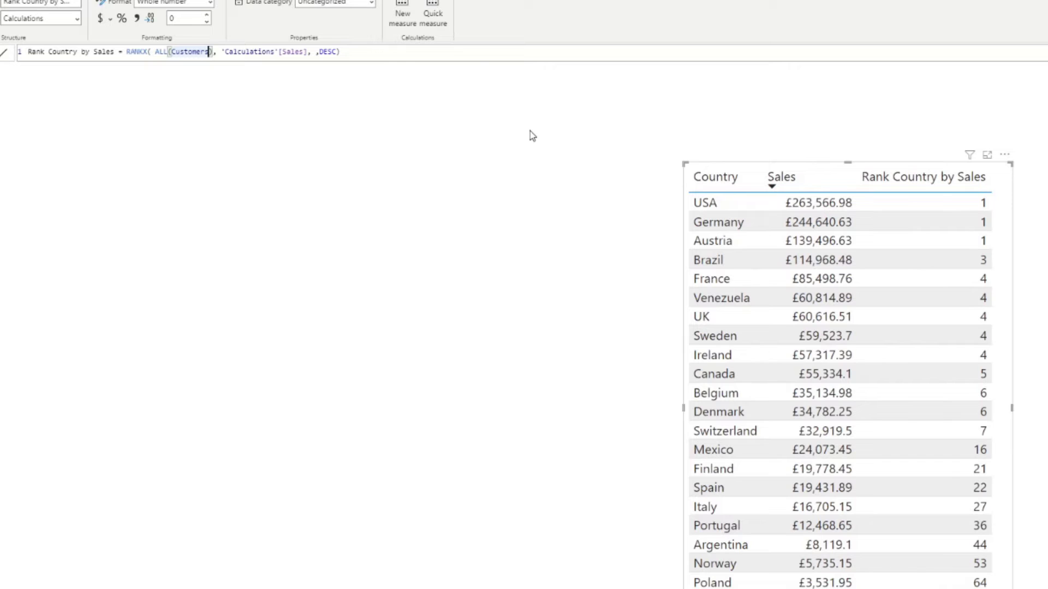
pyautogui.write('[cou')
pyautogui.press('Tab')
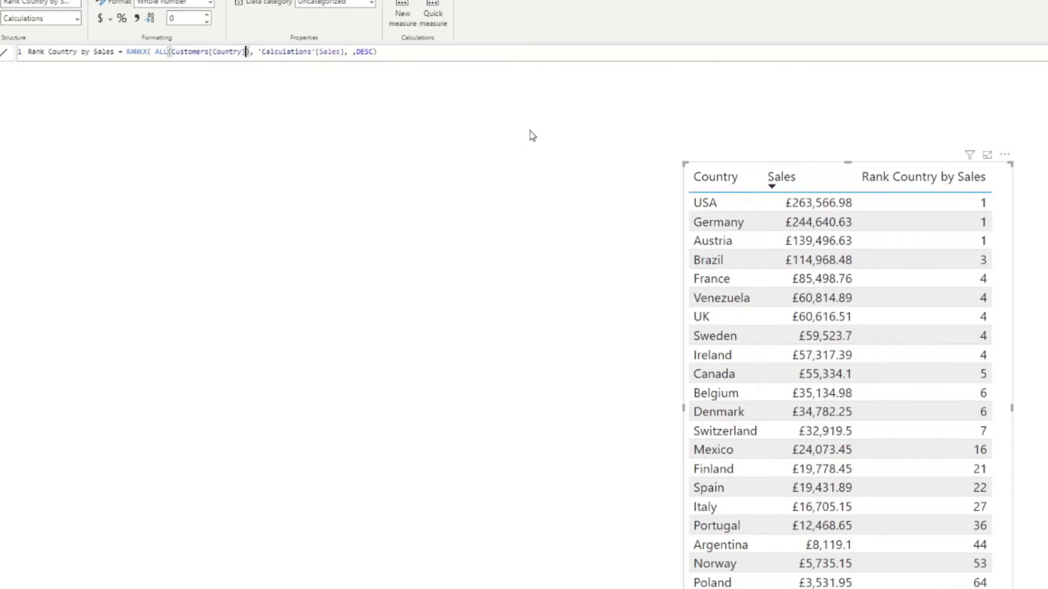
pyautogui.write(')')
pyautogui.press('Return')
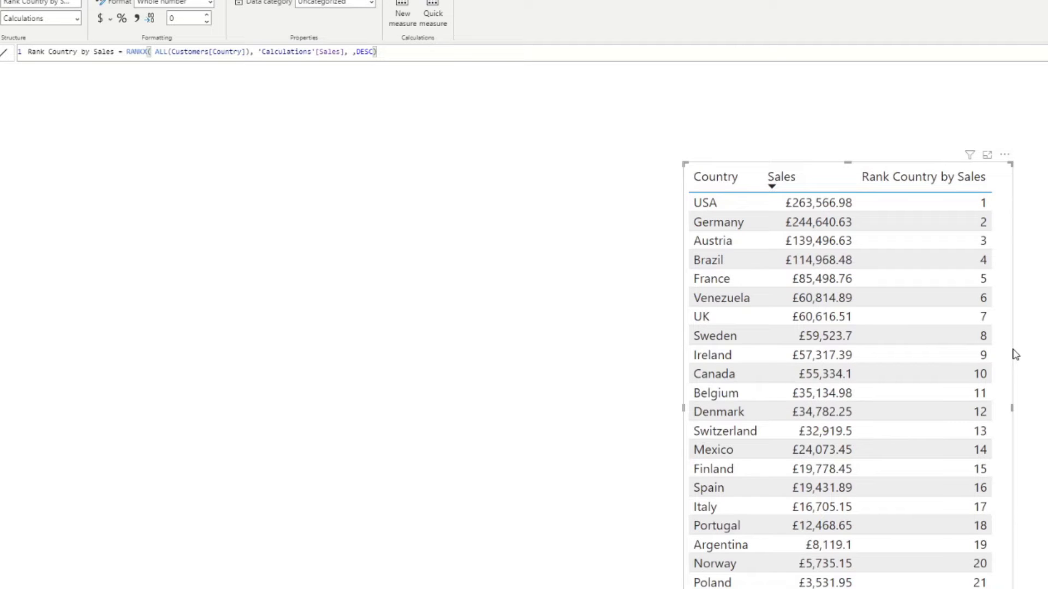
pyautogui.moveTo(1011, 408); pyautogui.dragTo(1031, 407)
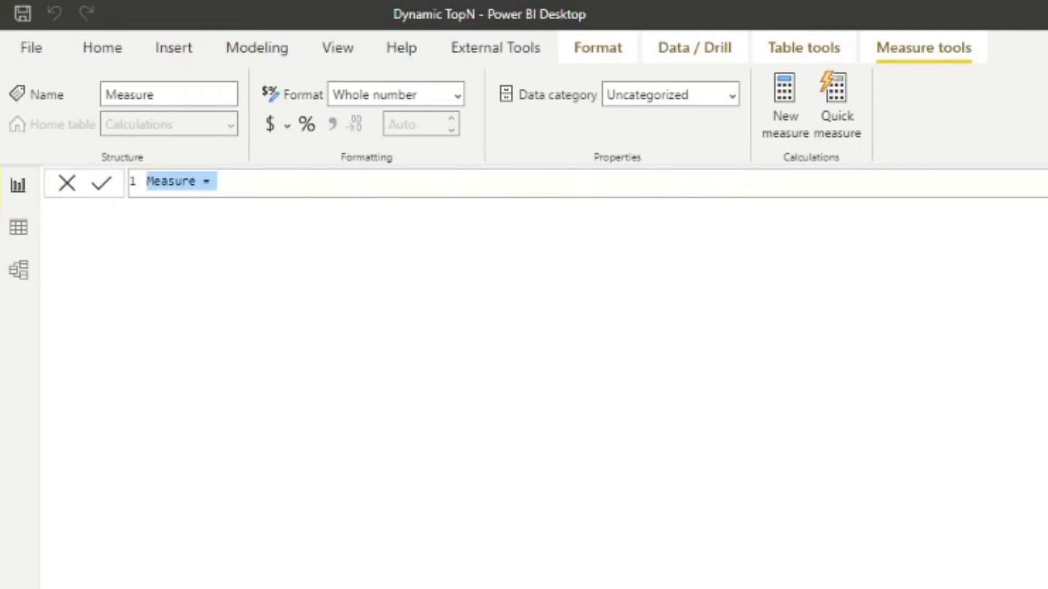
# Step: Enter TopN Sales by Country = IF([Rank Country by Sales] <= 5, 'Calculations'[Sales])
pyautogui.write('TopN ')
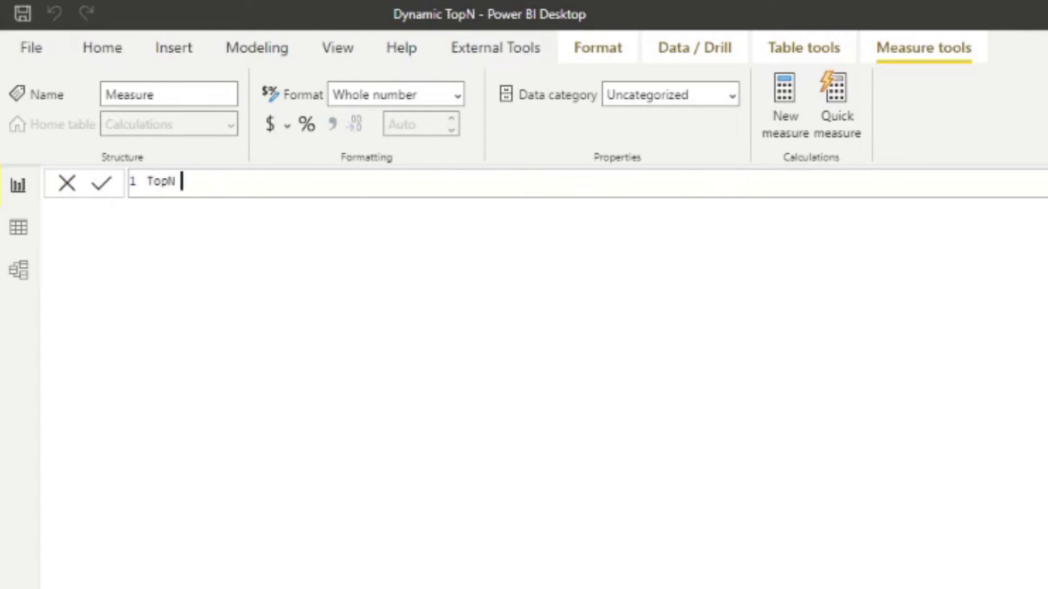
pyautogui.write('Sales by Coun')
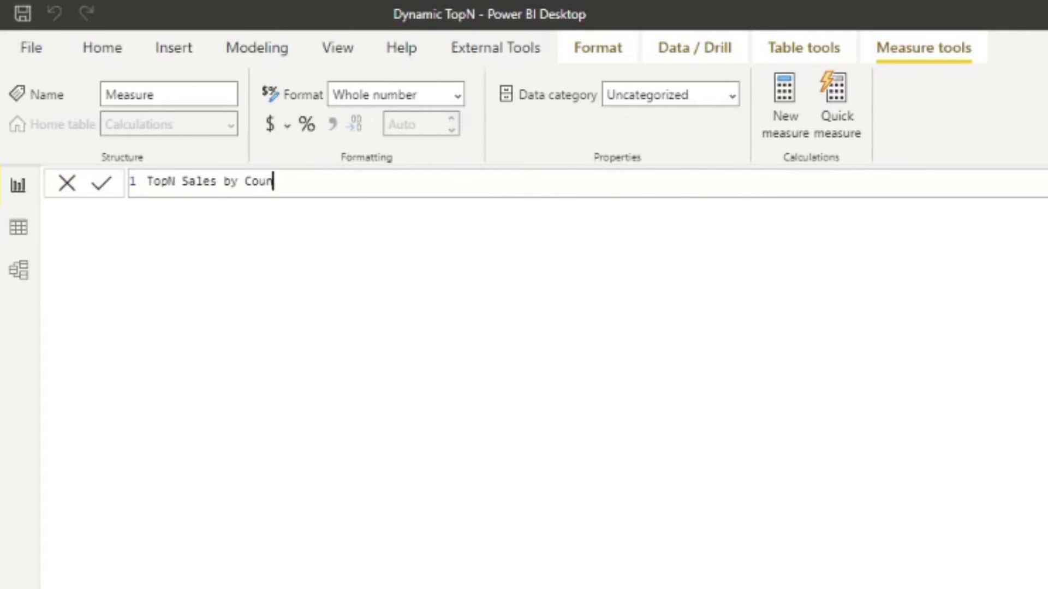
pyautogui.write('try = IF(')
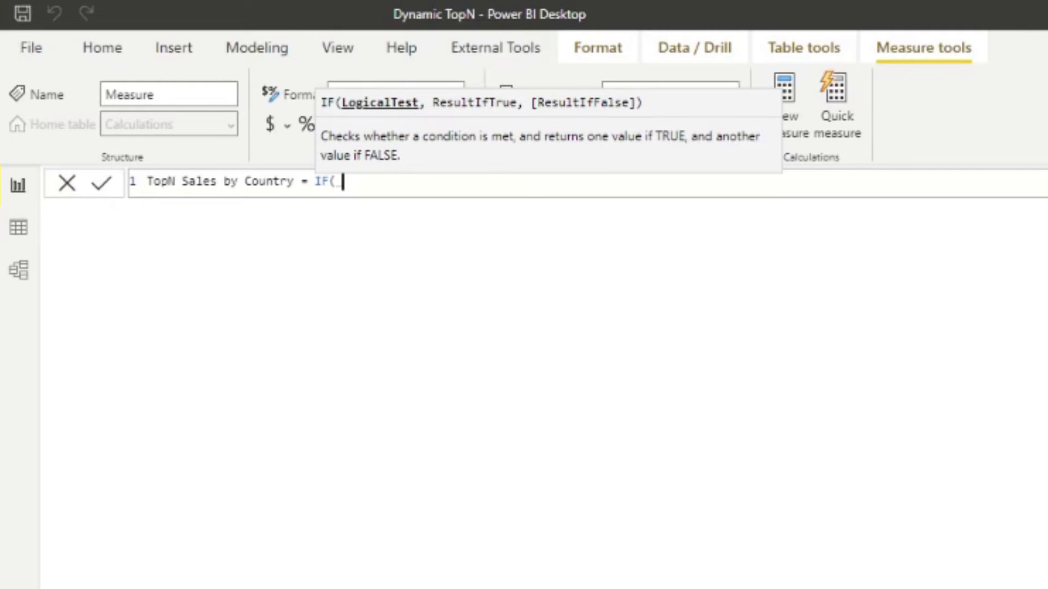
pyautogui.press('BackSpace')
pyautogui.write('Rank')
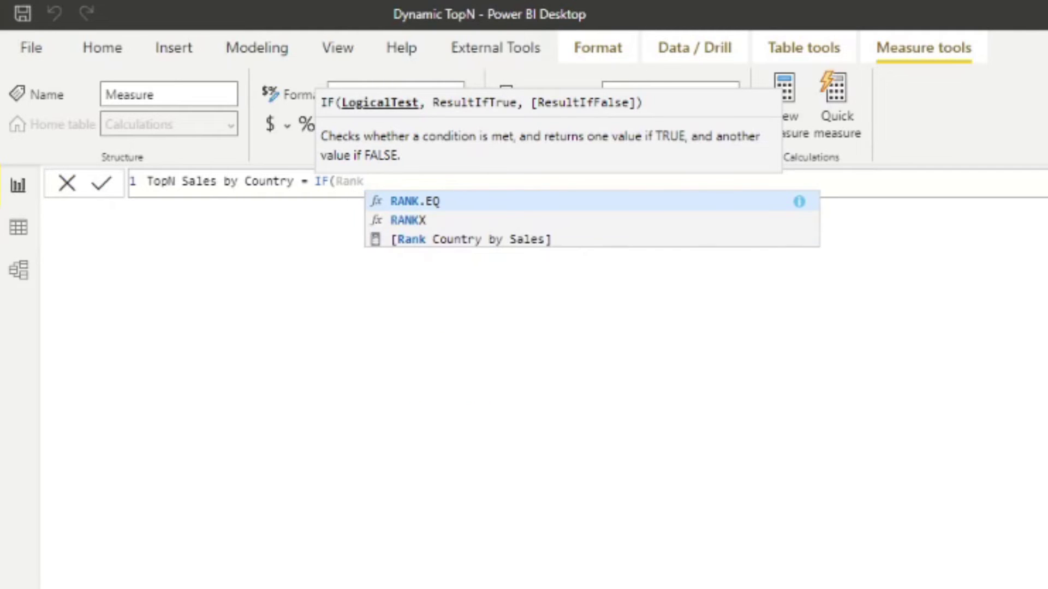
pyautogui.press('Tab')
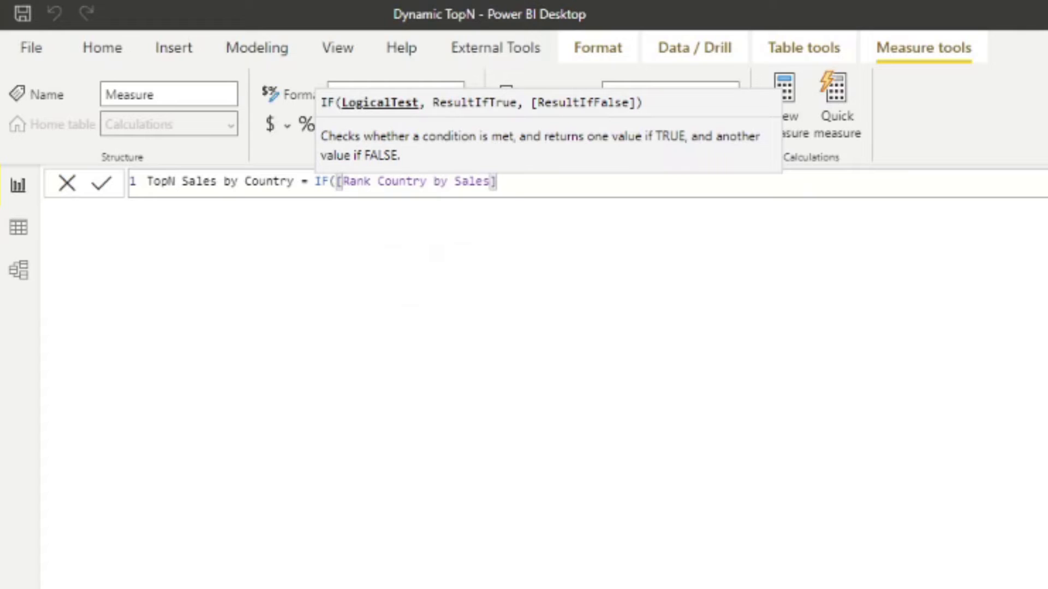
pyautogui.write('<= 5, ')
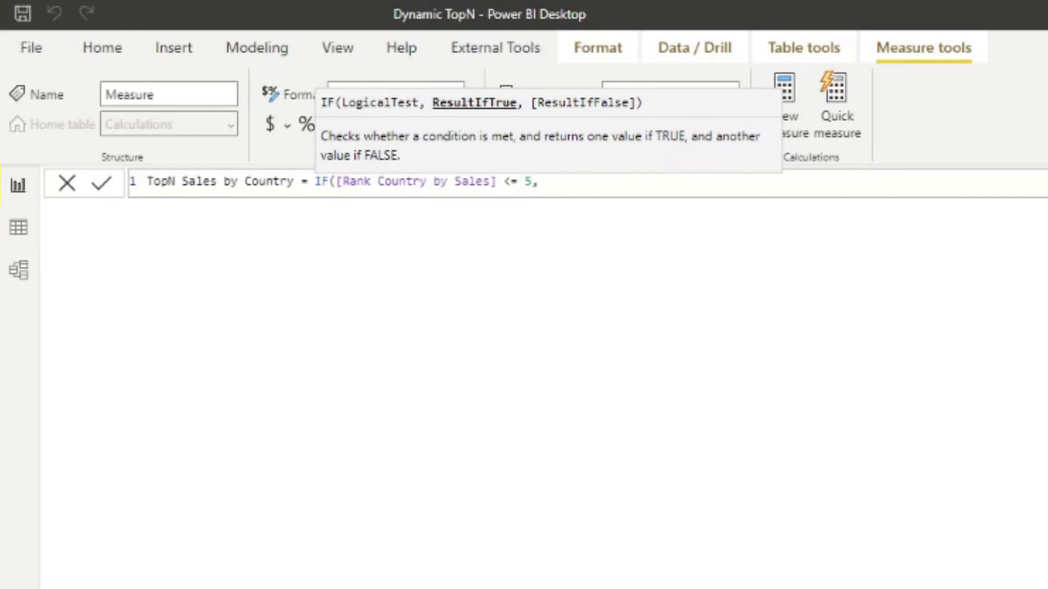
pyautogui.write('Sales')
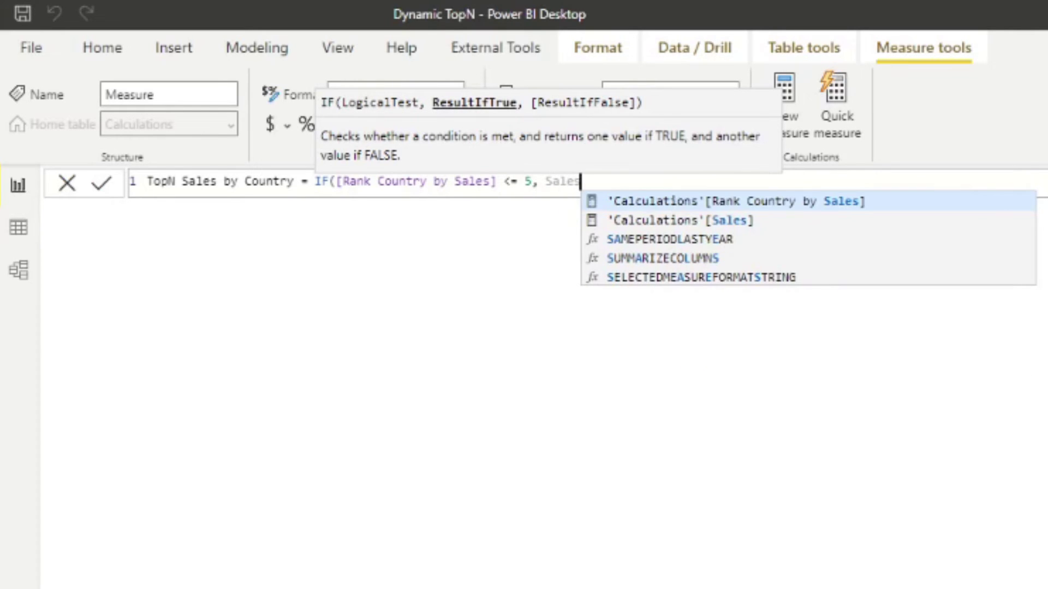
pyautogui.press('Down')
pyautogui.press('Tab')
pyautogui.write(',')
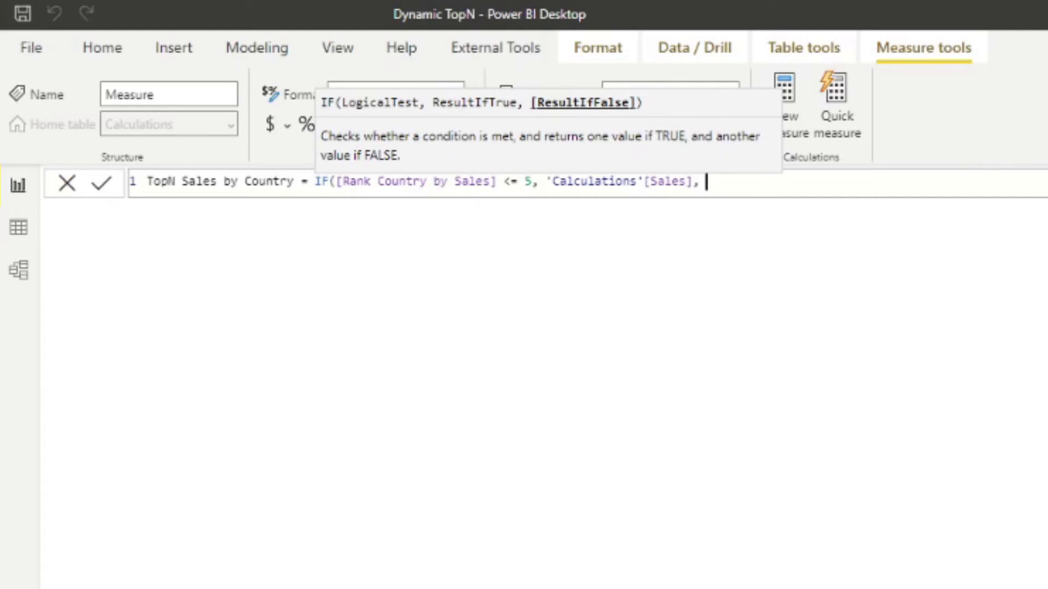
pyautogui.press('BackSpace')
pyautogui.press('Return')
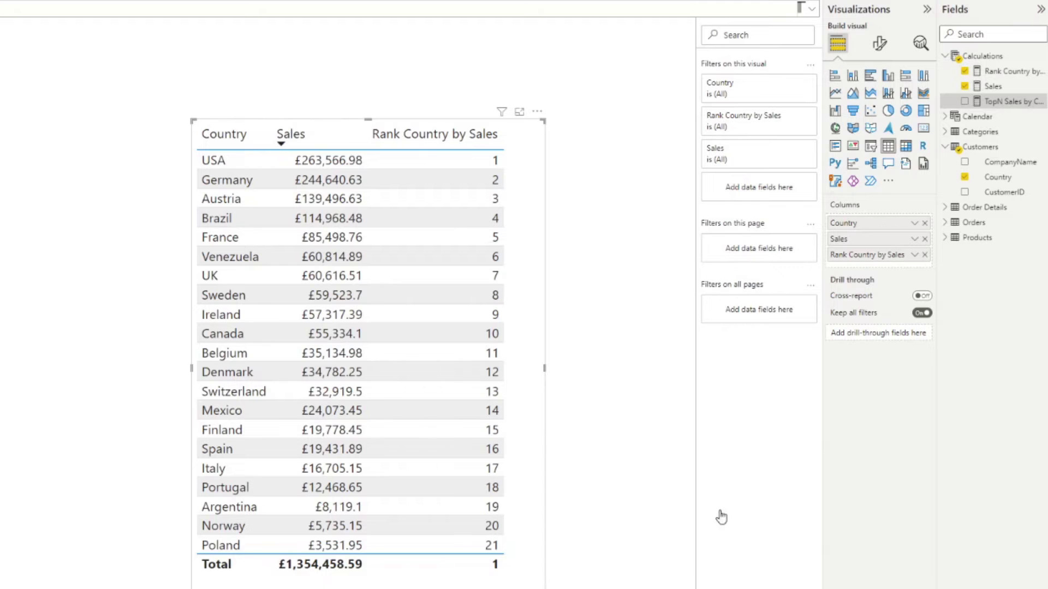
# Step: Widen the country table and add TopN Sales by Country as a new column
pyautogui.click(557, 368)
pyautogui.click(540, 373)
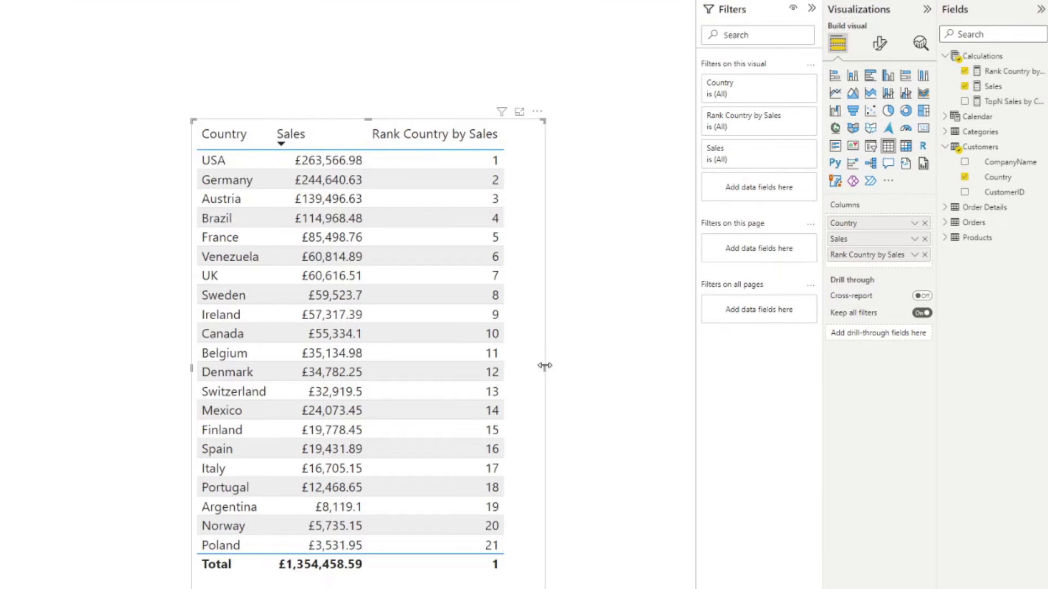
pyautogui.moveTo(542, 365); pyautogui.dragTo(646, 369)
pyautogui.moveTo(971, 100); pyautogui.dragTo(551, 253)
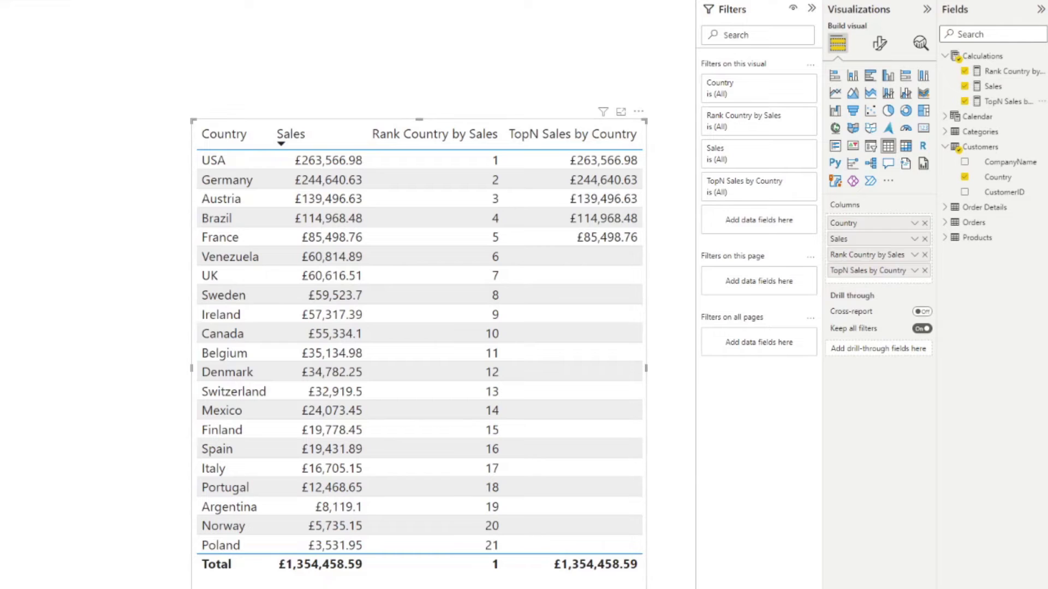
pyautogui.moveTo(645, 368); pyautogui.dragTo(664, 367)
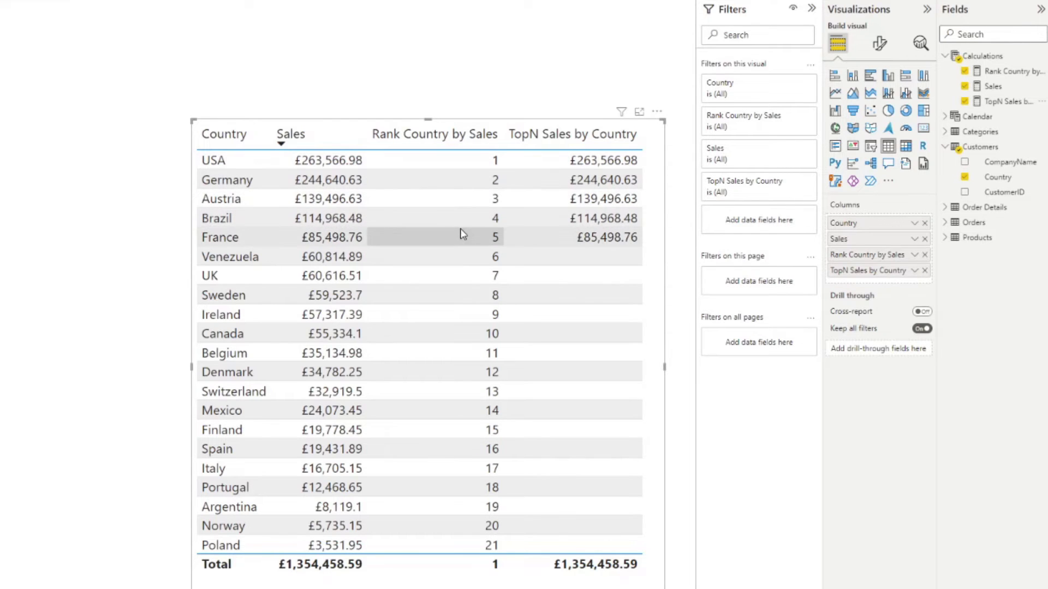
pyautogui.click(1000, 106)
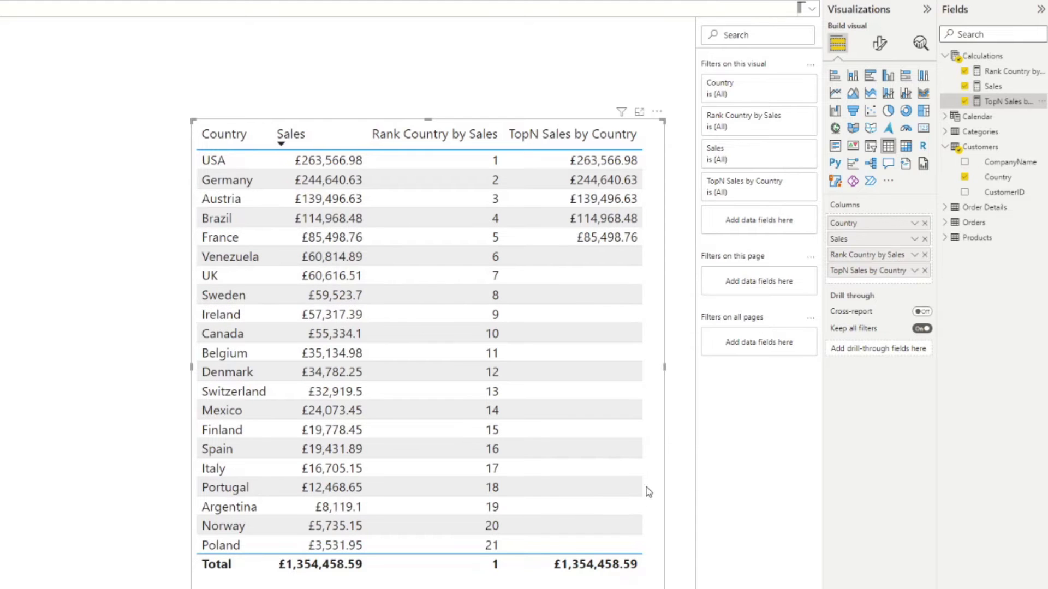
# Step: Remove the Sales and Rank columns, rename TopN Sales by Country to Top Sales, and shrink the table
pyautogui.click(925, 239)
pyautogui.click(925, 239)
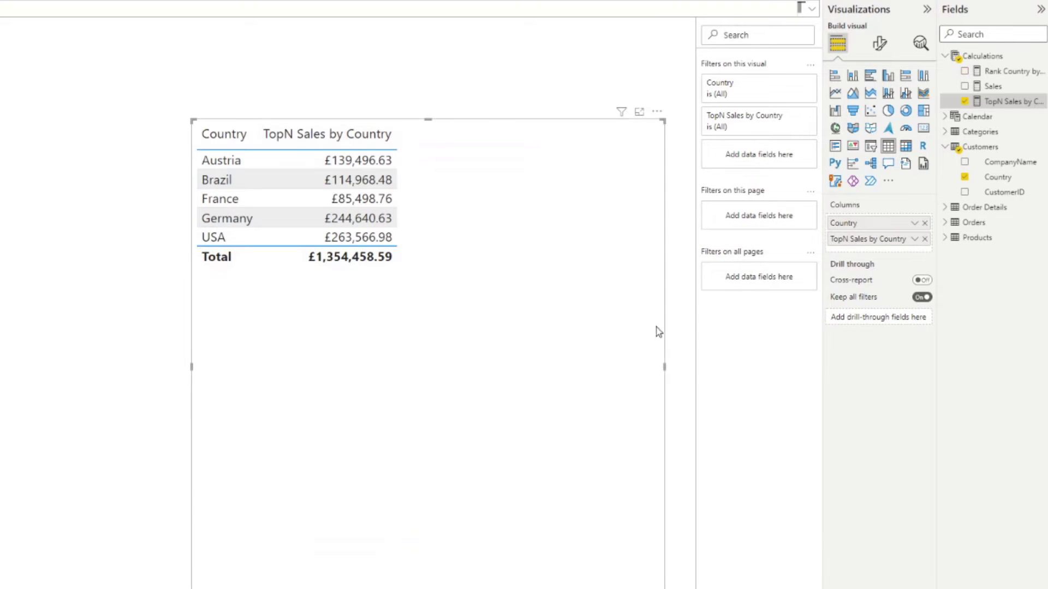
pyautogui.doubleClick(870, 238)
pyautogui.write('Top Sa')
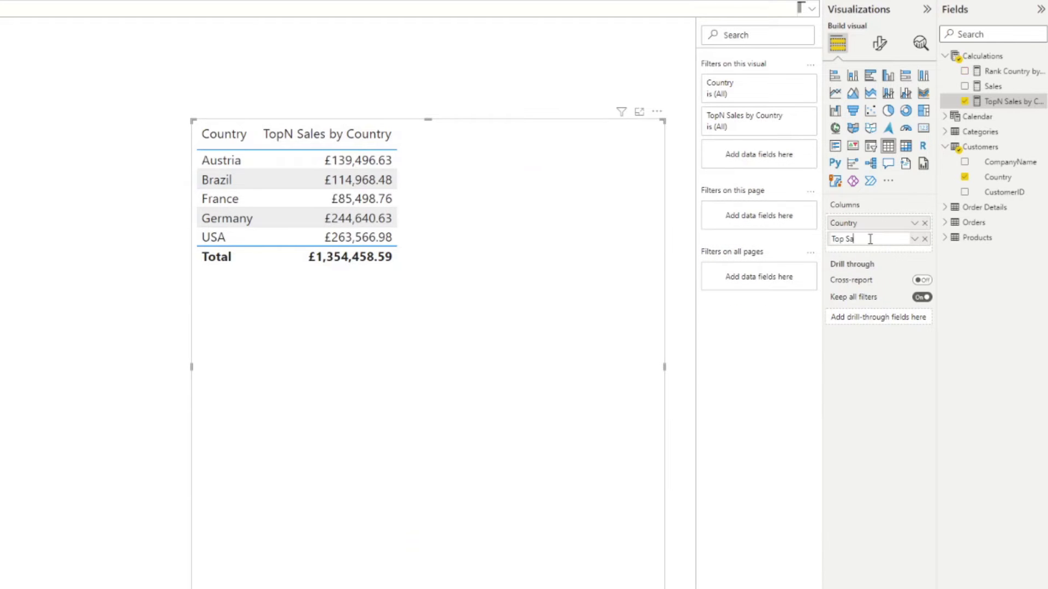
pyautogui.write('les')
pyautogui.press('Return')
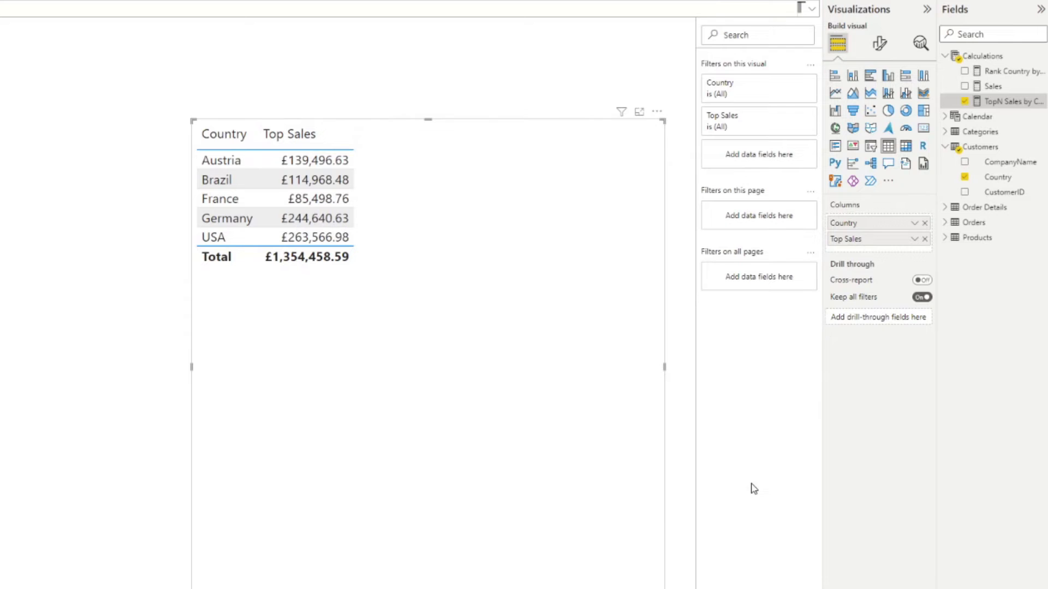
pyautogui.moveTo(615, 574); pyautogui.dragTo(542, 570)
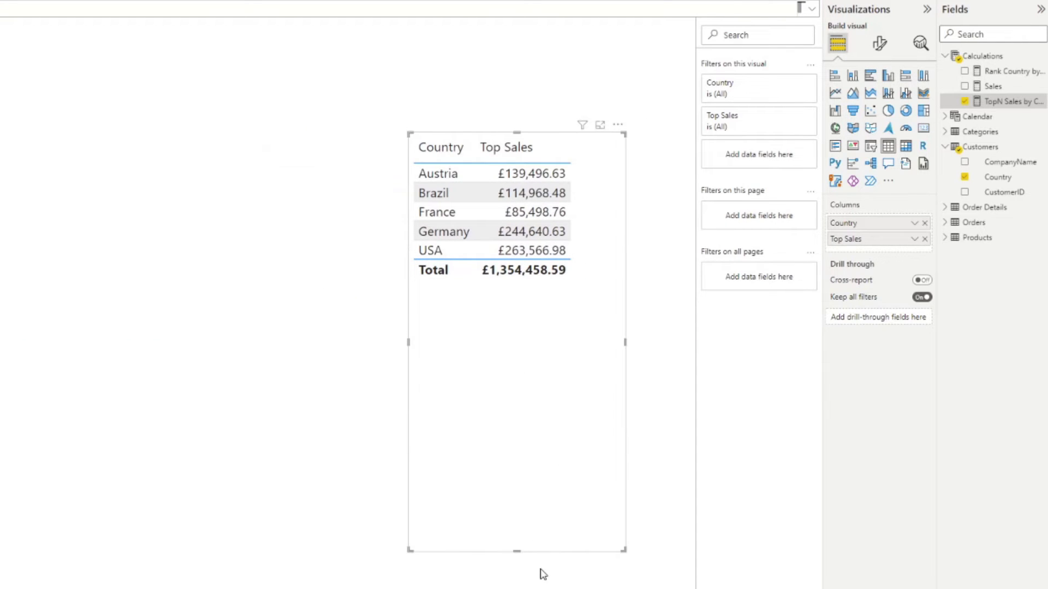
pyautogui.click(1007, 107)
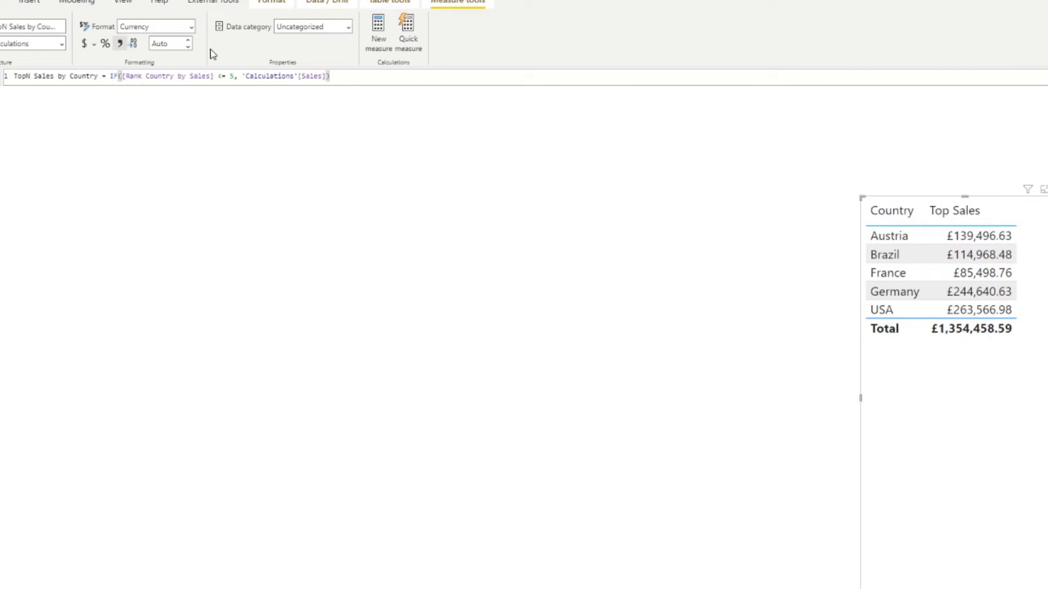
# Step: Change the TopN Sales by Country rank cutoff from 5 to 10
pyautogui.click(233, 78)
pyautogui.write('0')
pyautogui.press('Return')
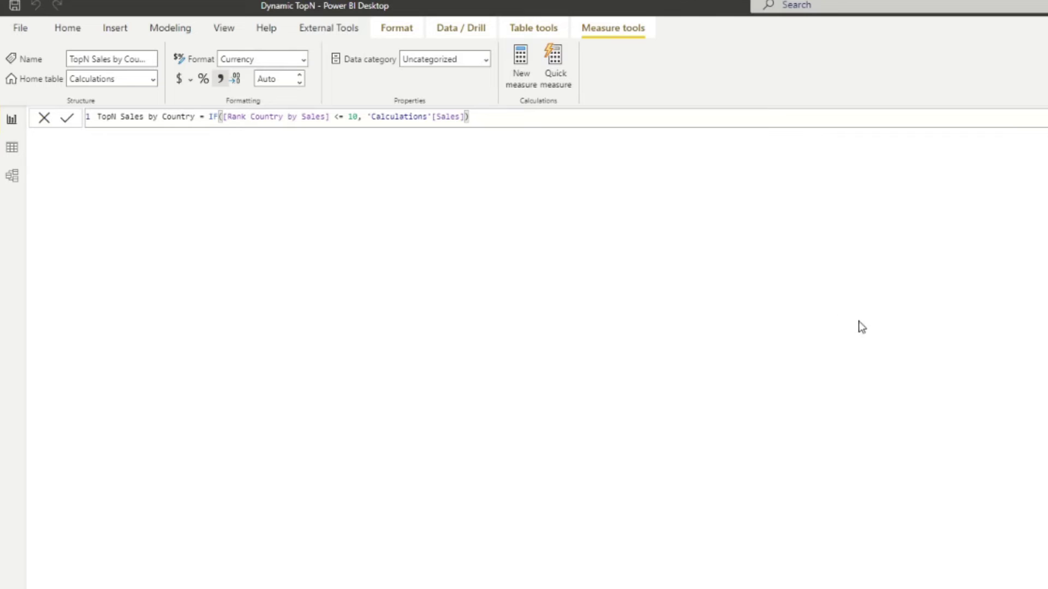
# Step: Start a new numeric range parameter from the Modeling ribbon
pyautogui.click(1001, 515)
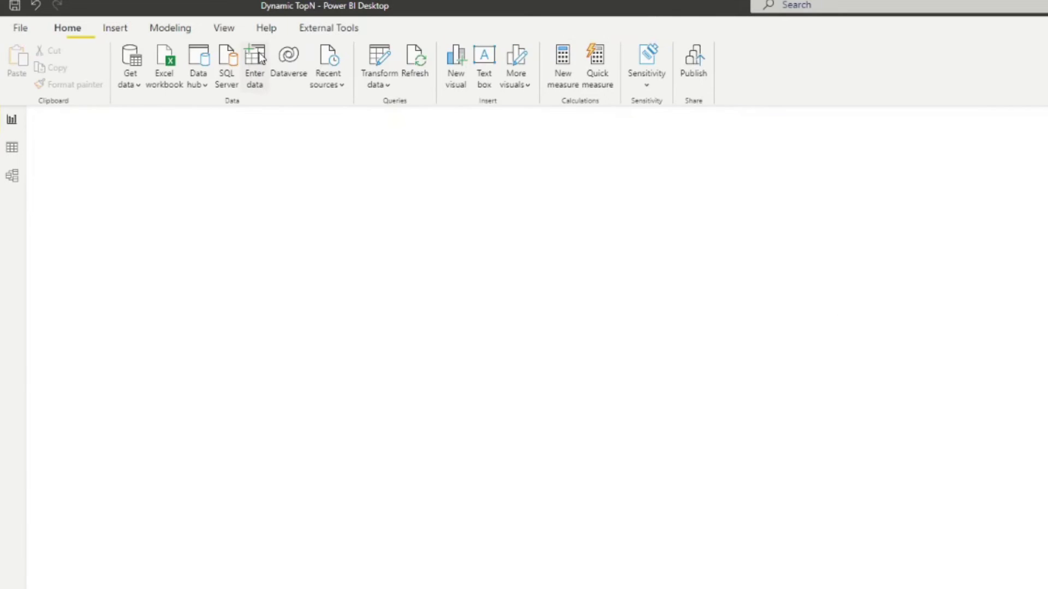
pyautogui.click(165, 38)
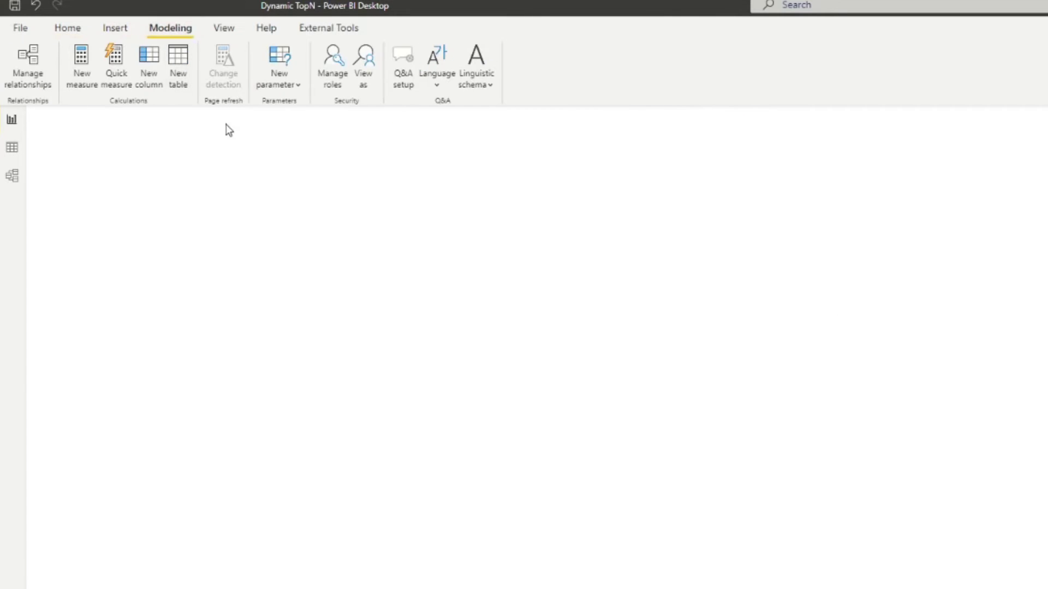
pyautogui.click(281, 86)
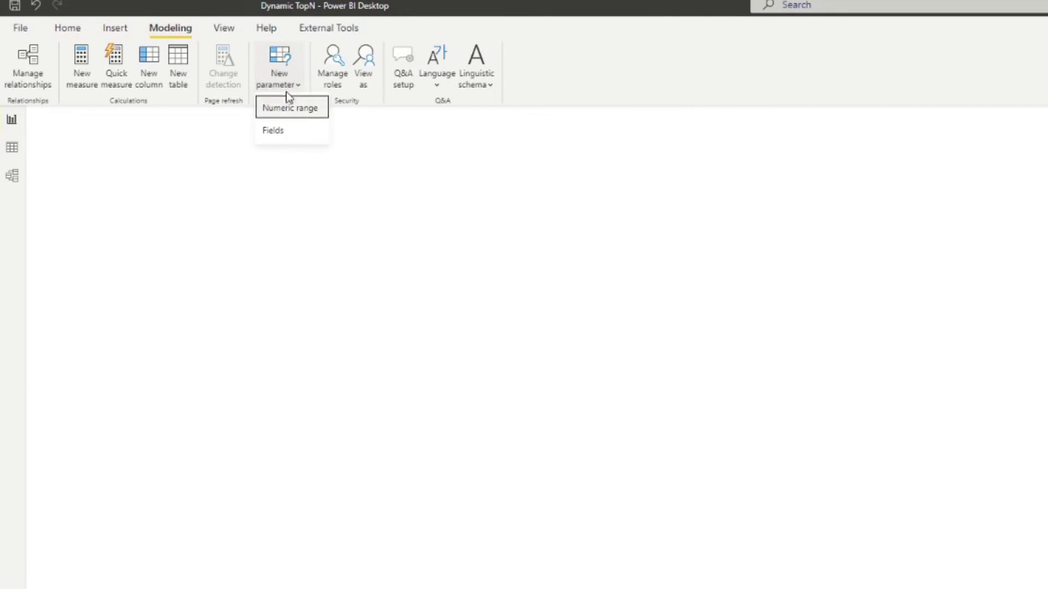
pyautogui.click(314, 110)
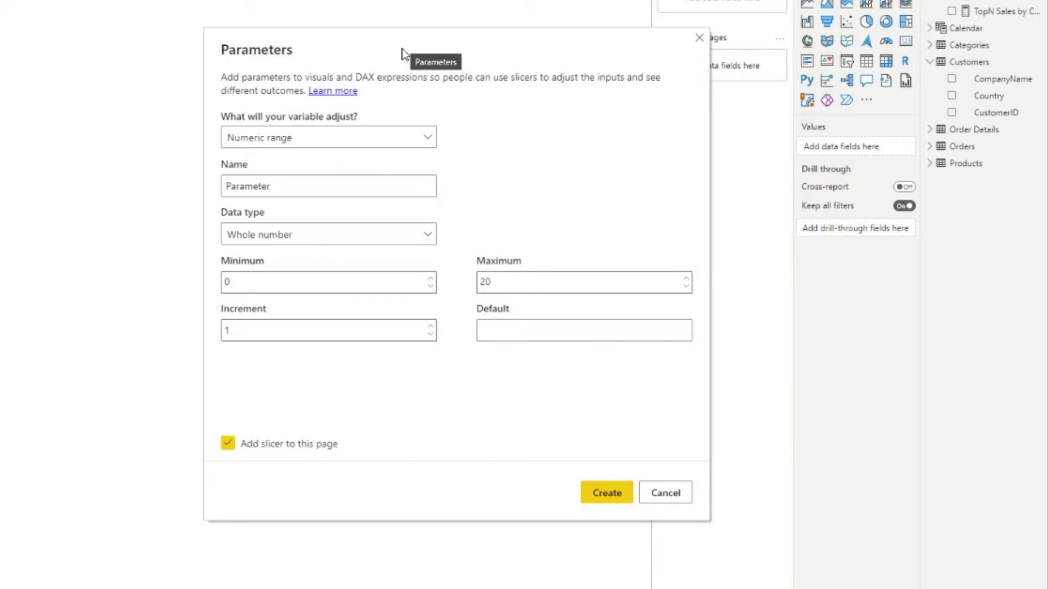
pyautogui.moveTo(454, 54); pyautogui.dragTo(840, 50)
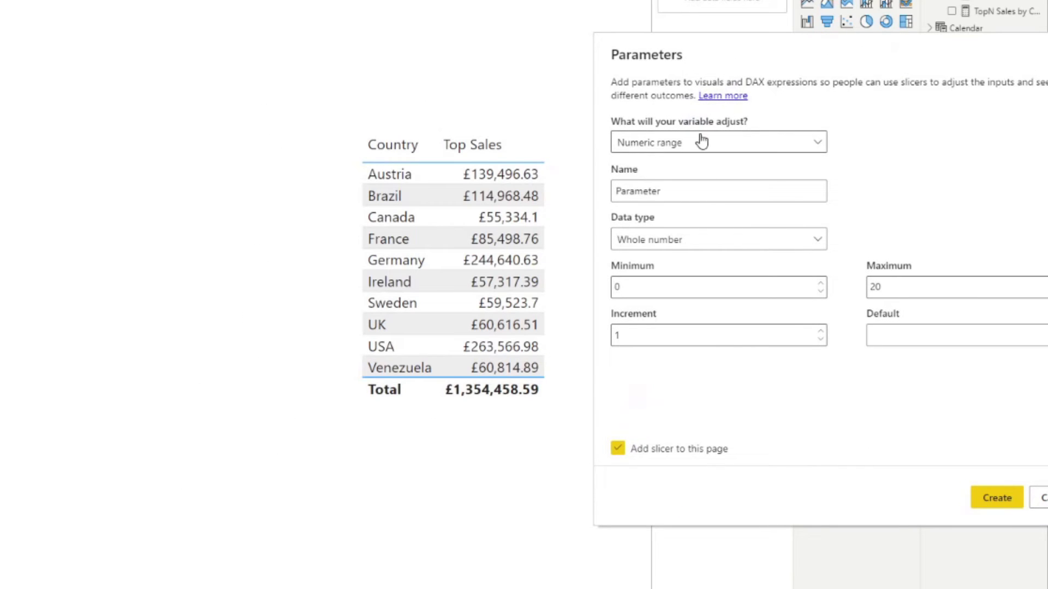
pyautogui.click(668, 144)
# Step: Name the parameter Top Values and keep the Whole number data type
pyautogui.click(682, 194)
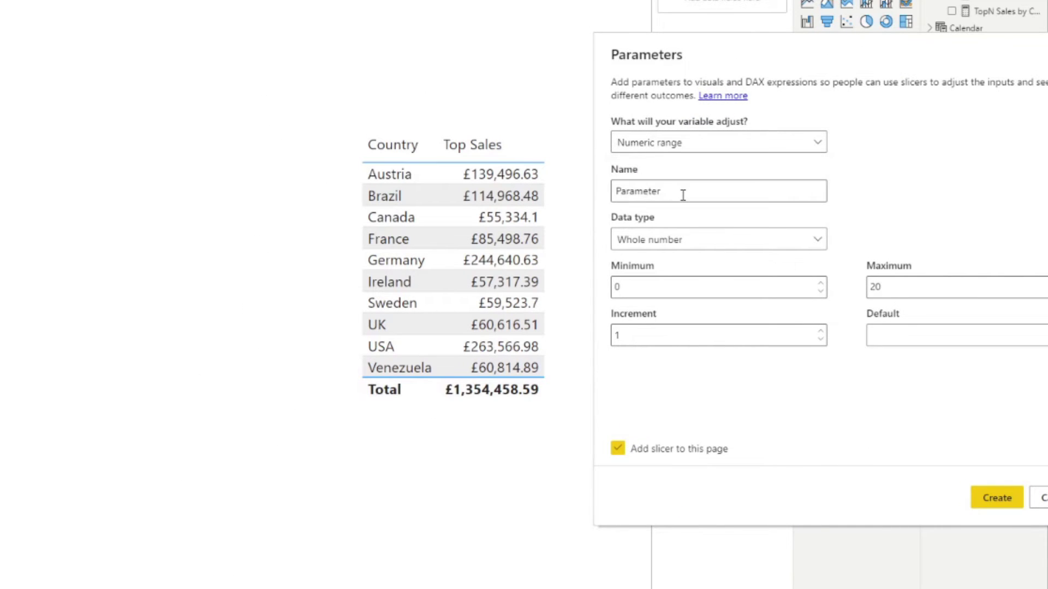
pyautogui.doubleClick(683, 194)
pyautogui.write('TopN')
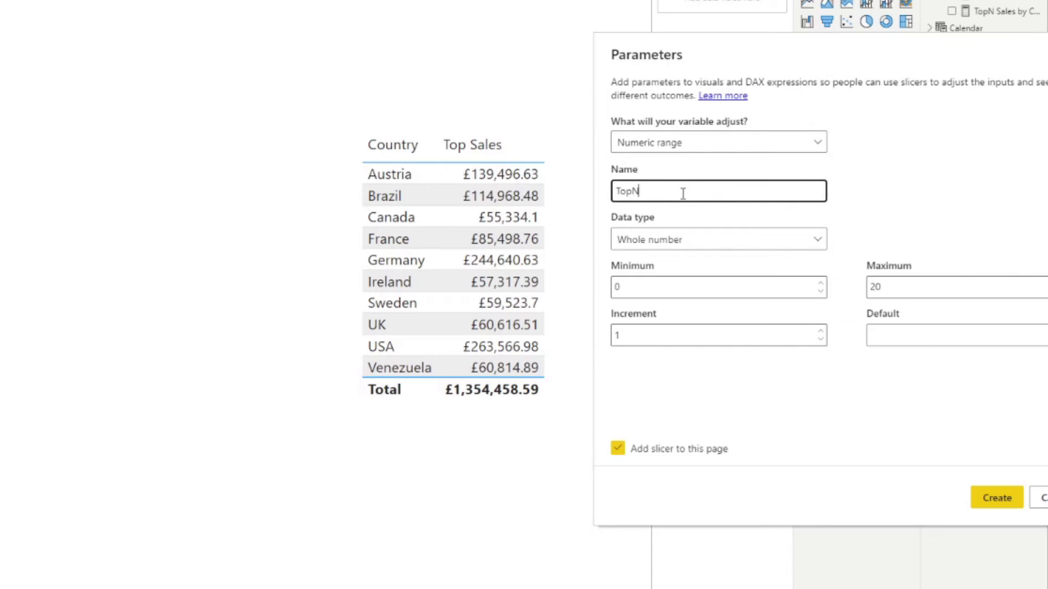
pyautogui.press('BackSpace')
pyautogui.write('Values')
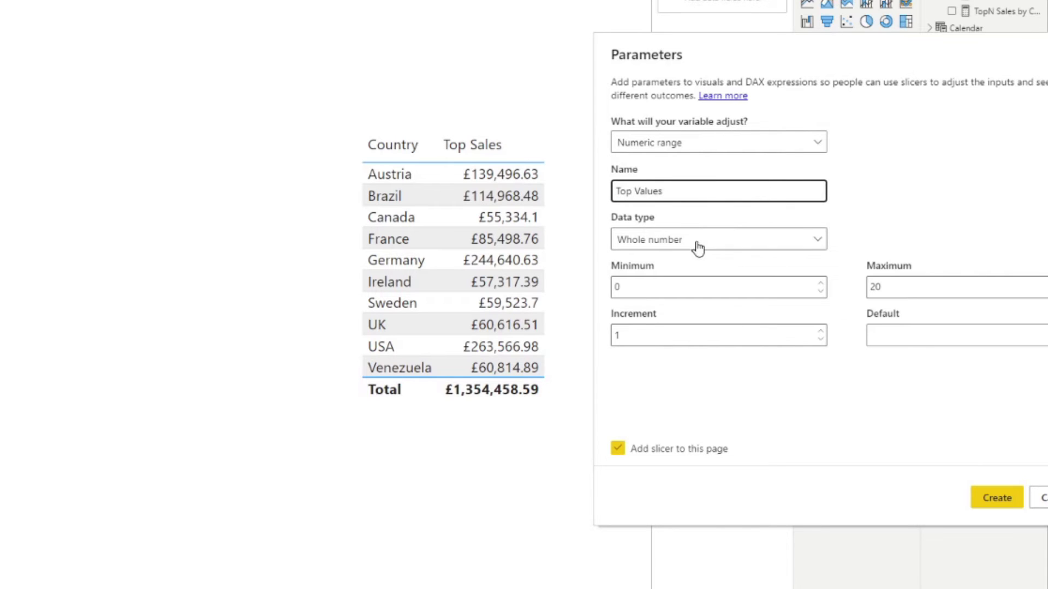
pyautogui.click(696, 245)
pyautogui.click(854, 231)
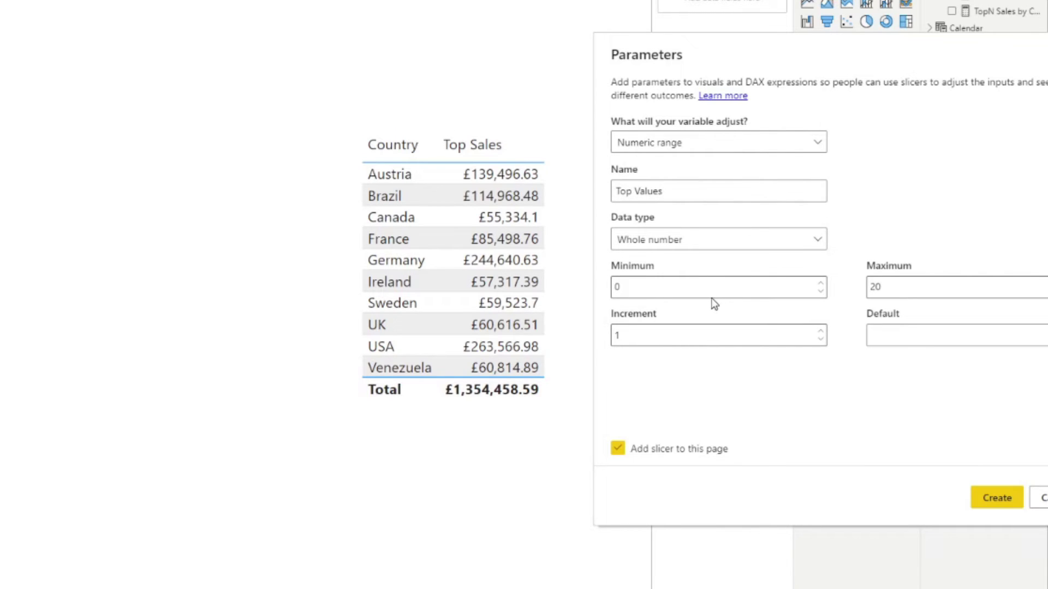
# Step: Set minimum 1, maximum 20, default 1, and create the parameter with its slicer
pyautogui.doubleClick(685, 283)
pyautogui.write('1')
pyautogui.click(928, 284)
pyautogui.click(969, 278)
pyautogui.click(937, 334)
pyautogui.write('1')
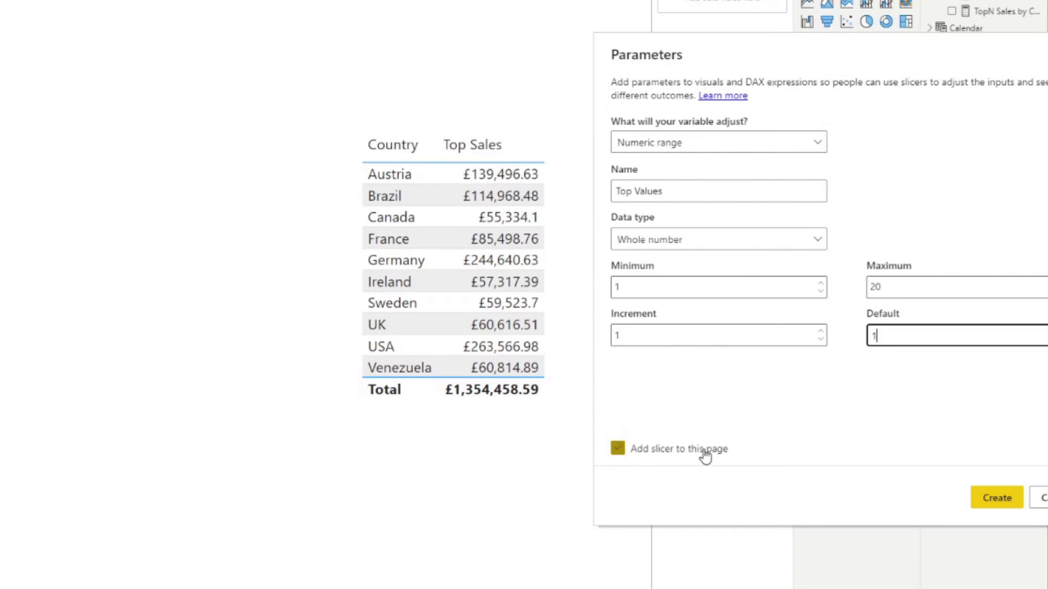
pyautogui.click(1007, 500)
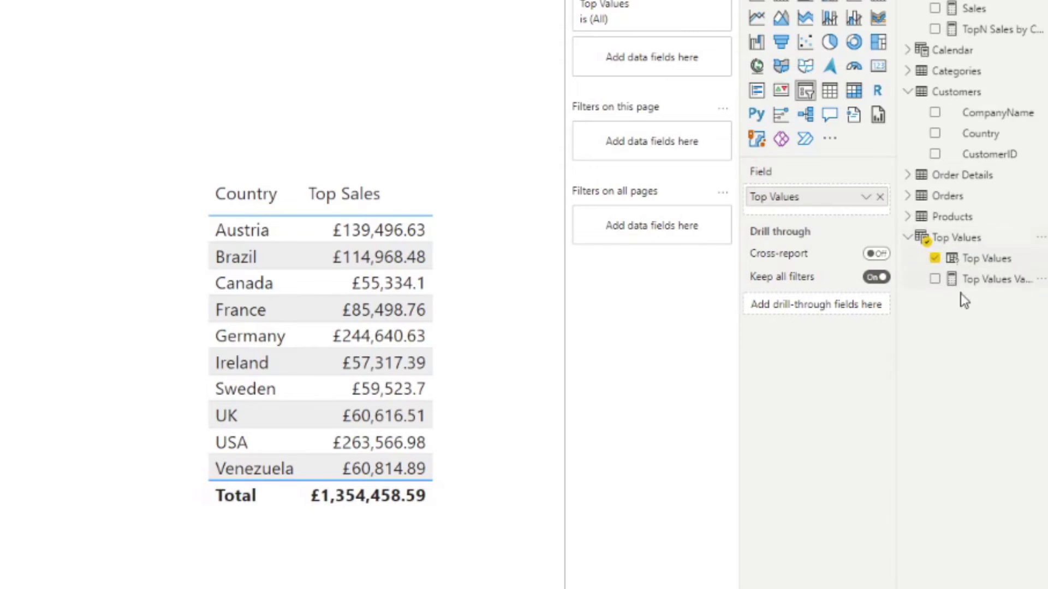
# Step: Move the Top Values slicer above the country table and set its slider to 10, passing through 4
pyautogui.click(985, 259)
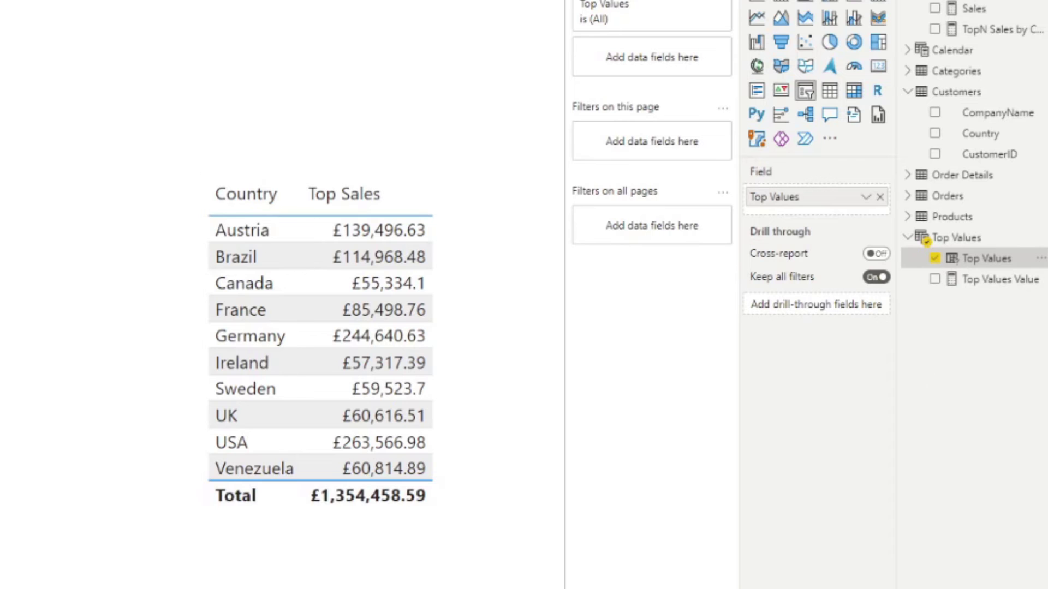
pyautogui.moveTo(261, 72); pyautogui.dragTo(462, 109)
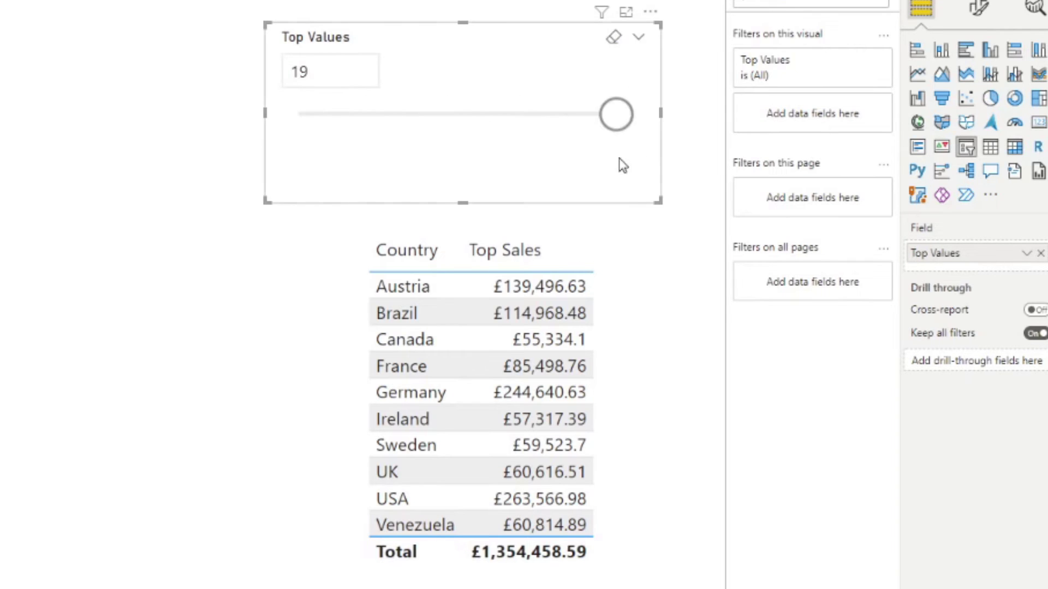
pyautogui.moveTo(618, 125); pyautogui.dragTo(363, 133)
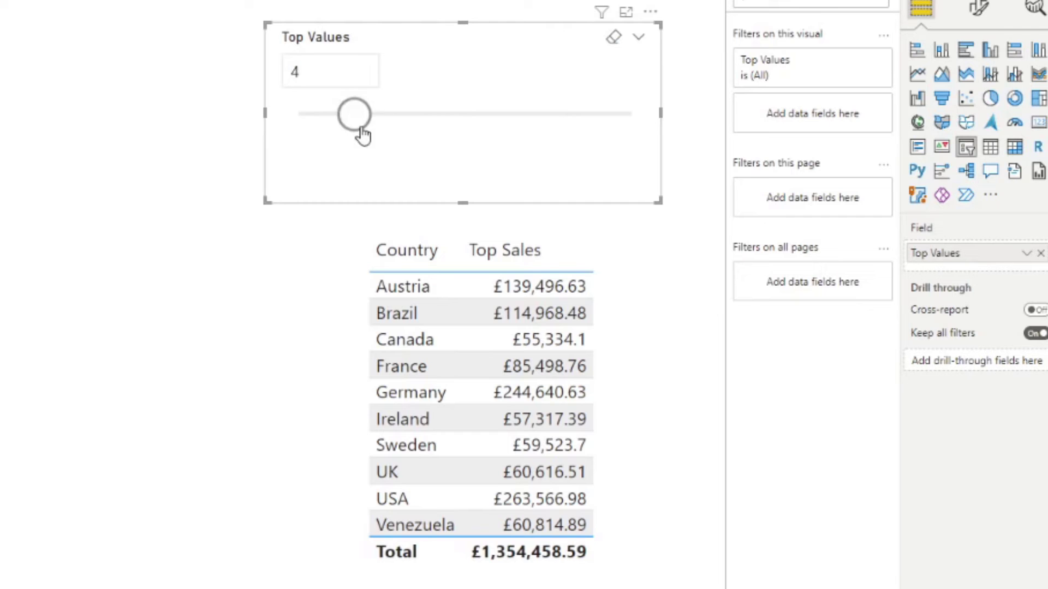
pyautogui.moveTo(382, 134); pyautogui.dragTo(468, 129)
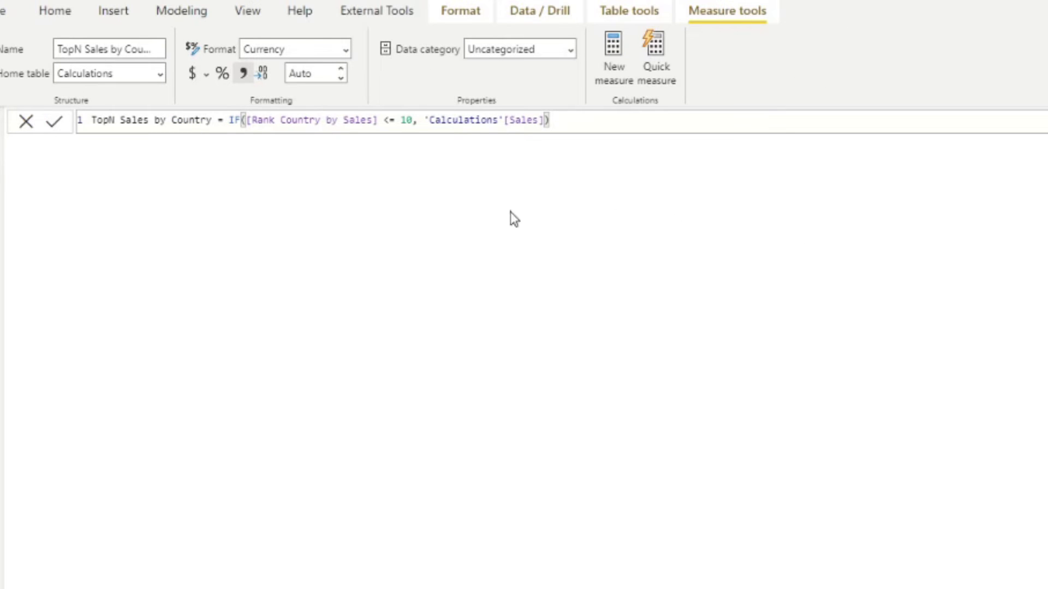
# Step: Replace the fixed 10 cutoff in TopN Sales by Country with 'Top Values'[Top Values Value]
pyautogui.doubleClick(406, 120)
pyautogui.write('Top')
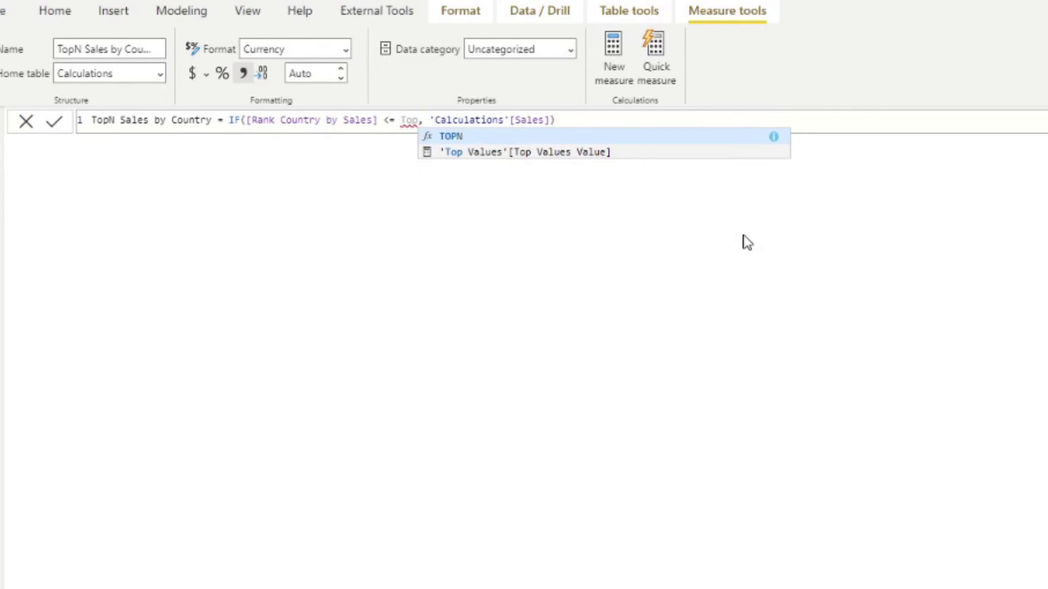
pyautogui.press('Down')
pyautogui.write("'")
pyautogui.press('BackSpace')
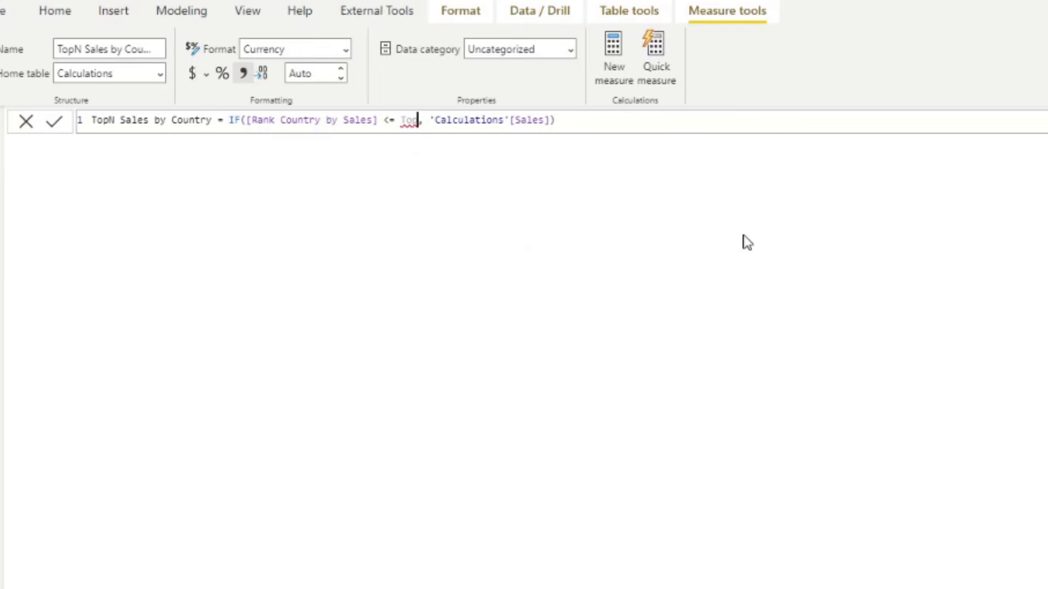
pyautogui.press('BackSpace')
pyautogui.write('p')
pyautogui.press('Tab')
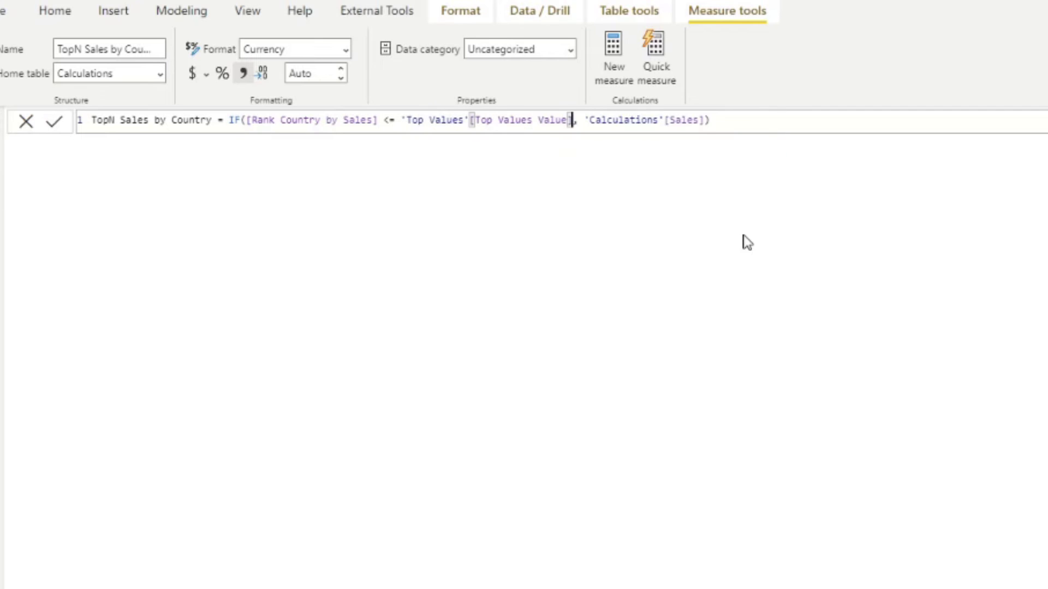
pyautogui.press('End')
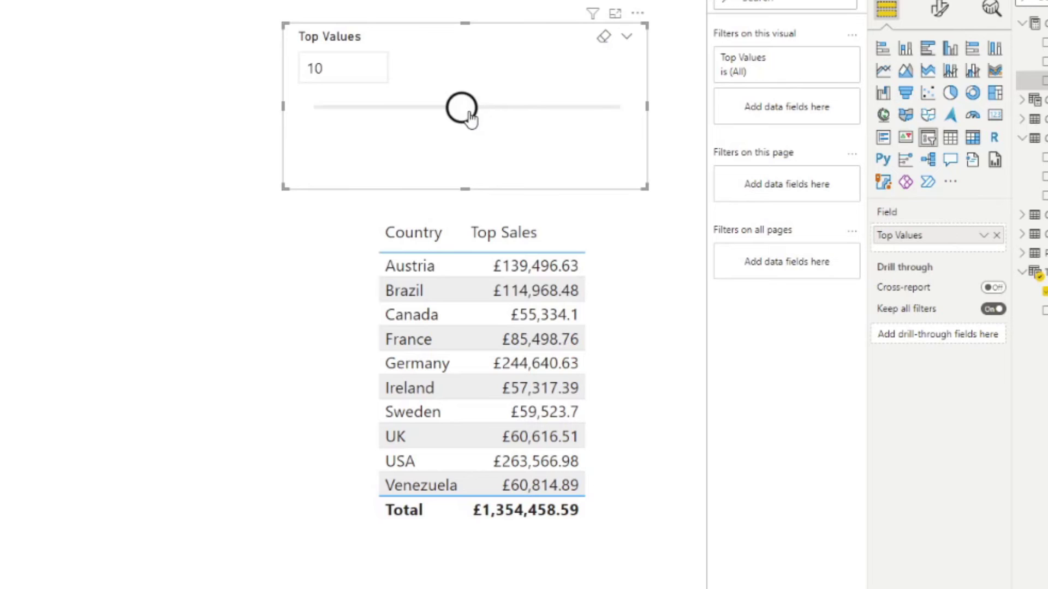
# Step: Test the Top Values slider at 14, then set it back to 5
pyautogui.moveTo(465, 111); pyautogui.dragTo(527, 111)
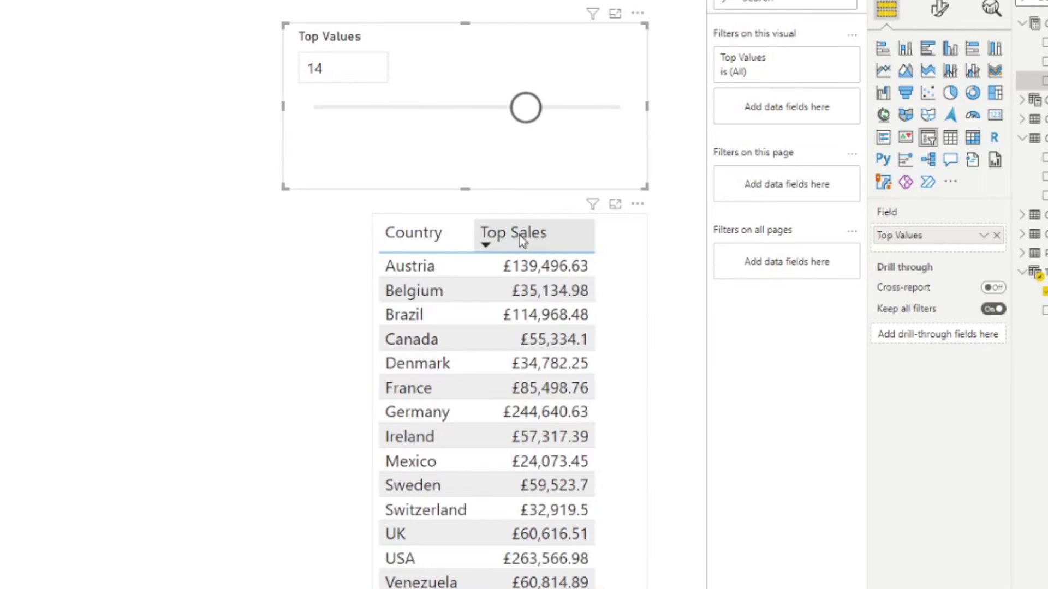
pyautogui.moveTo(521, 119); pyautogui.dragTo(379, 154)
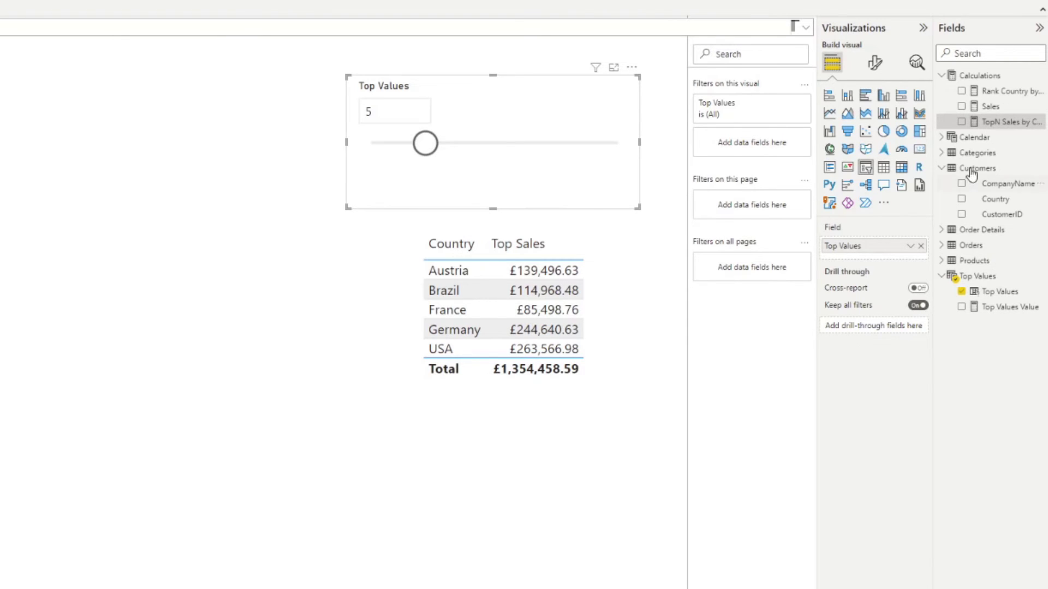
# Step: Add a shortened CategoryName slicer at the left of the page and tick Beverages
pyautogui.click(950, 153)
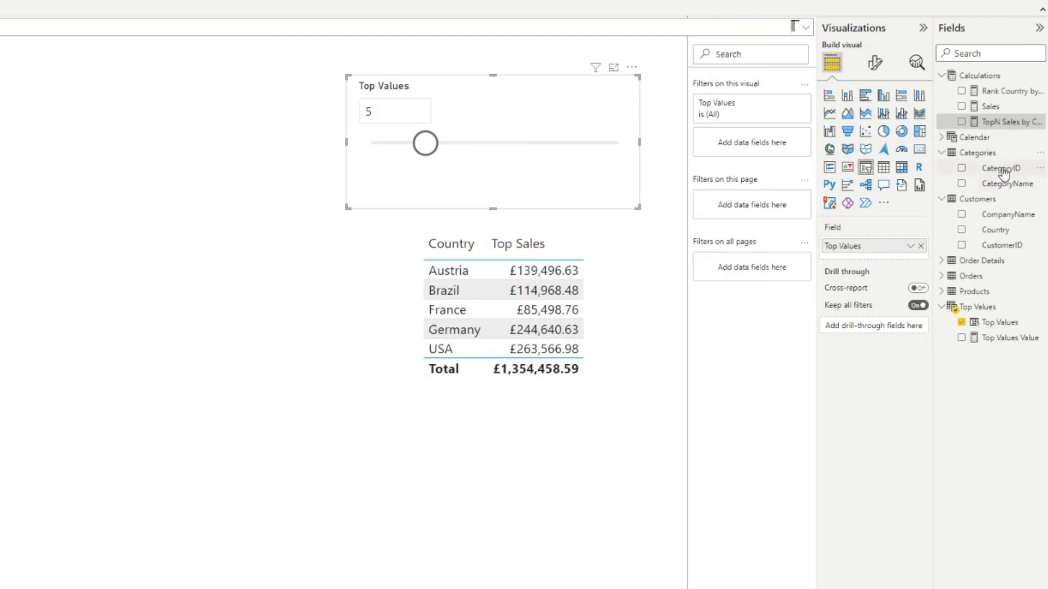
pyautogui.moveTo(1006, 184); pyautogui.dragTo(9, 222)
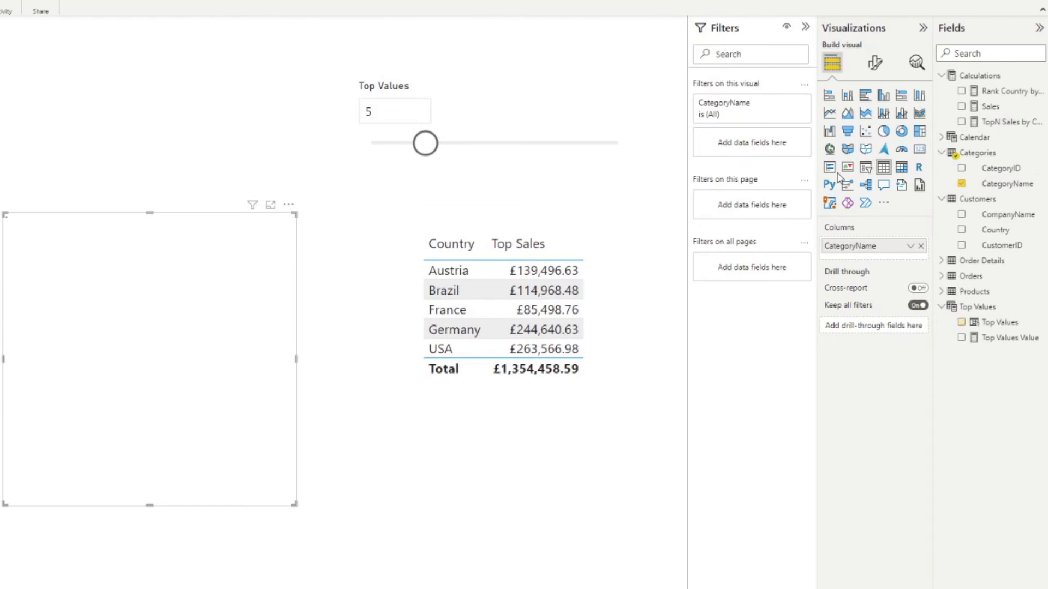
pyautogui.click(866, 167)
pyautogui.moveTo(153, 506); pyautogui.dragTo(166, 483)
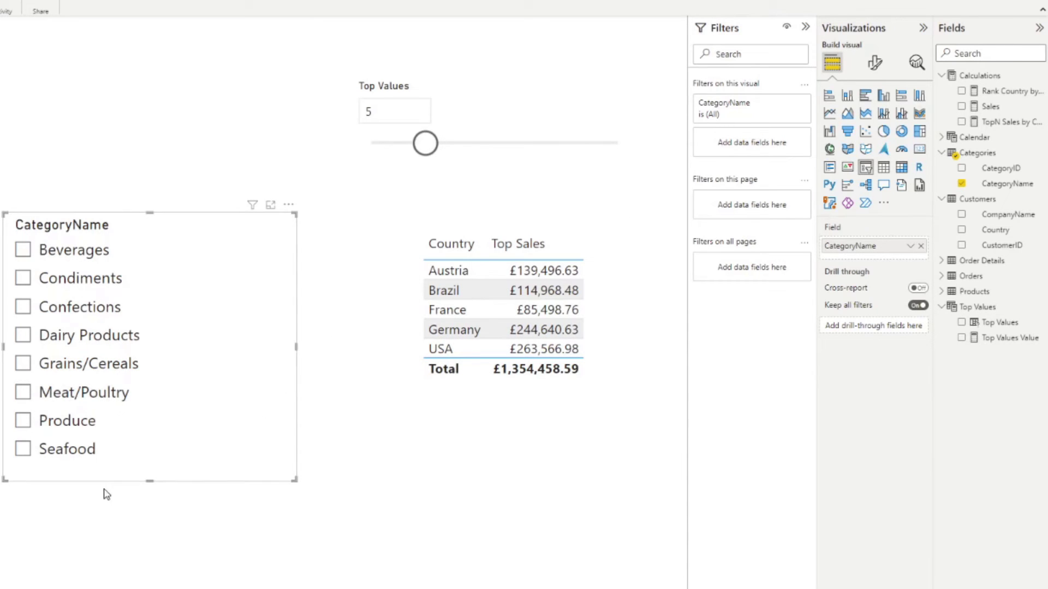
pyautogui.click(86, 256)
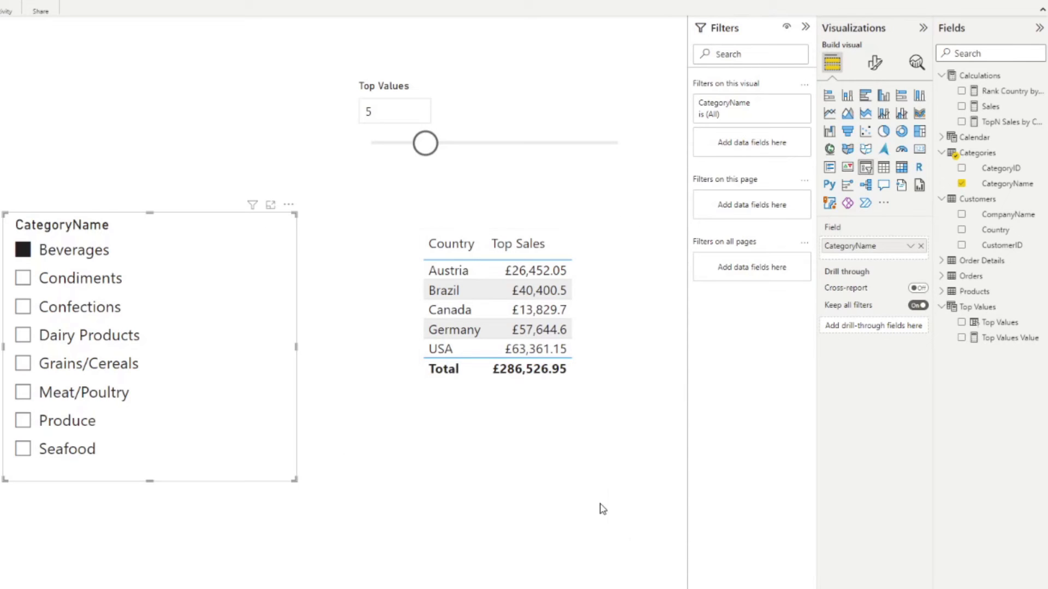
pyautogui.click(496, 480)
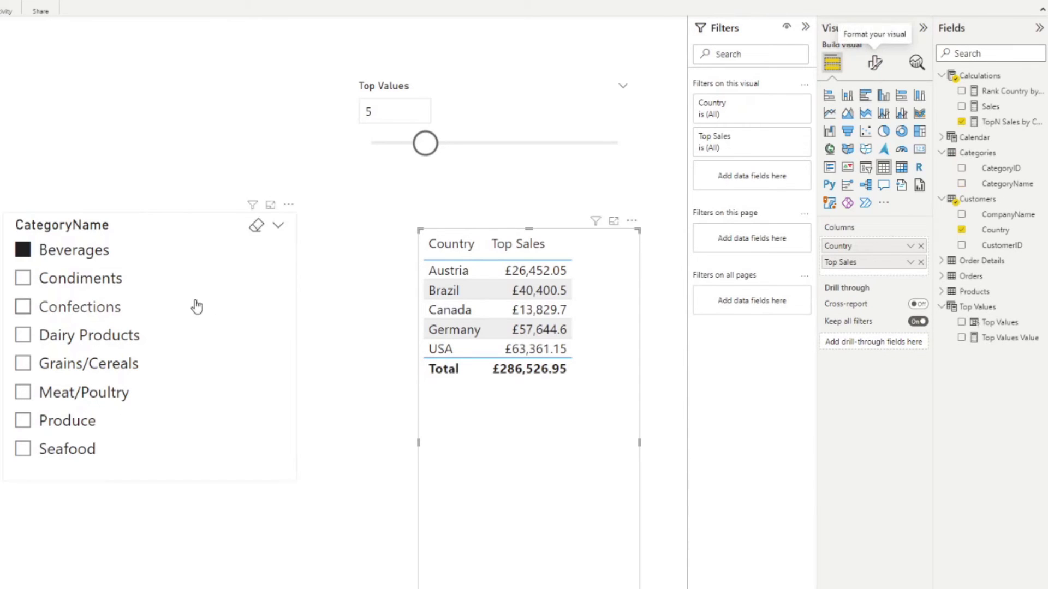
# Step: Switch on the country table's title and change its text from 'Table' to 'Top Sales by Country'
pyautogui.rightClick(971, 81)
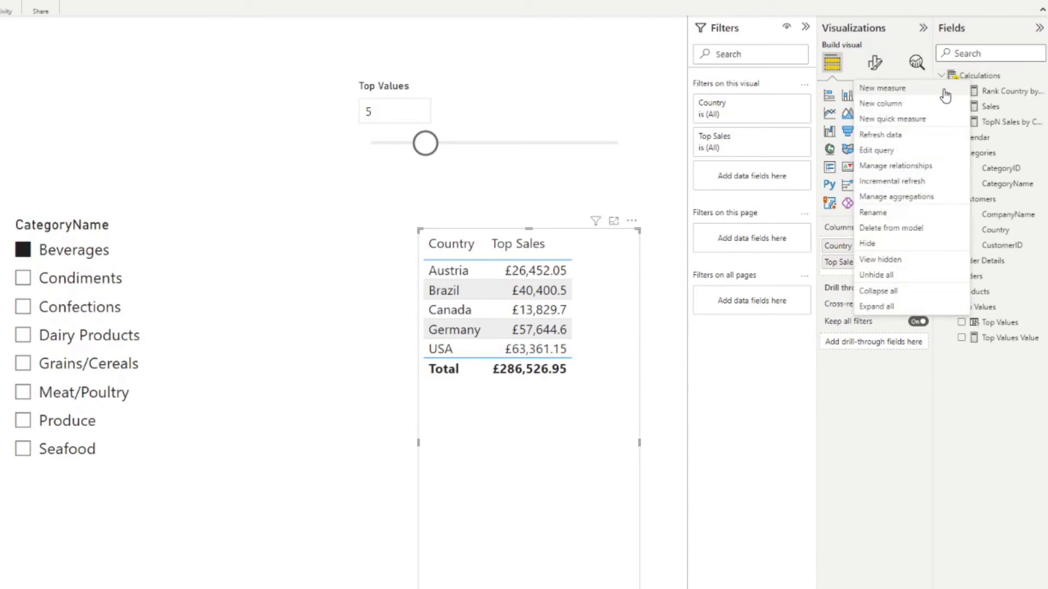
pyautogui.click(604, 463)
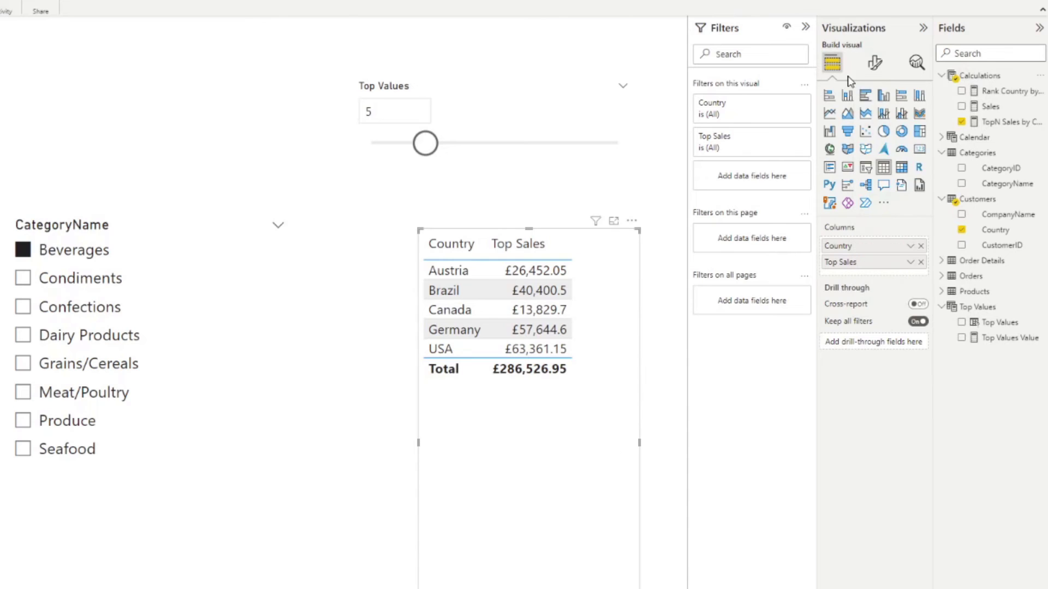
pyautogui.click(875, 62)
pyautogui.click(866, 126)
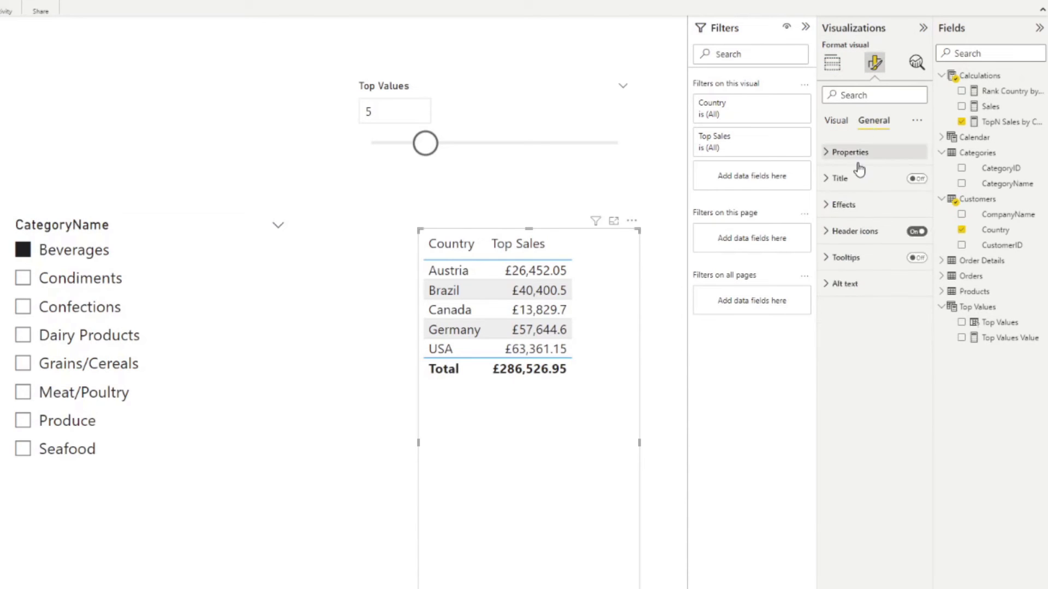
pyautogui.click(835, 179)
pyautogui.click(865, 218)
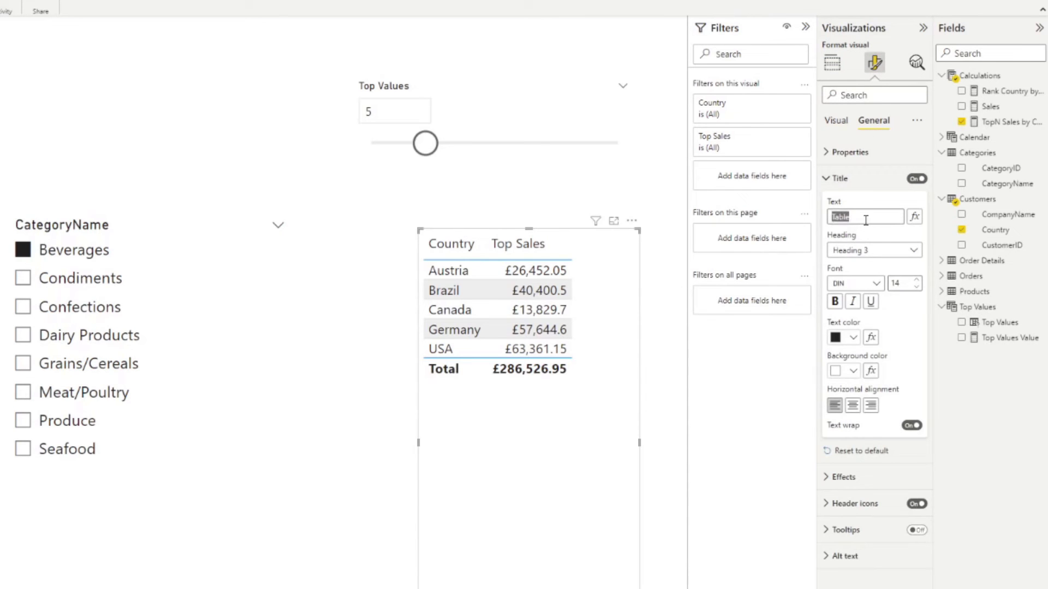
pyautogui.write('Top S')
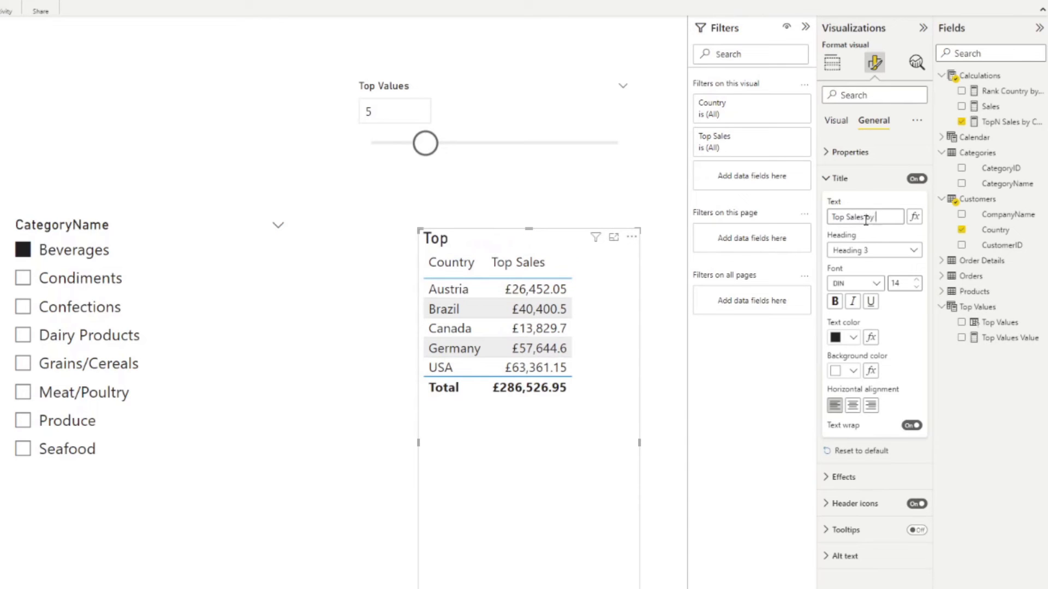
pyautogui.write('ales by country')
pyautogui.hotkey('ctrl', 'shift', 'Left')
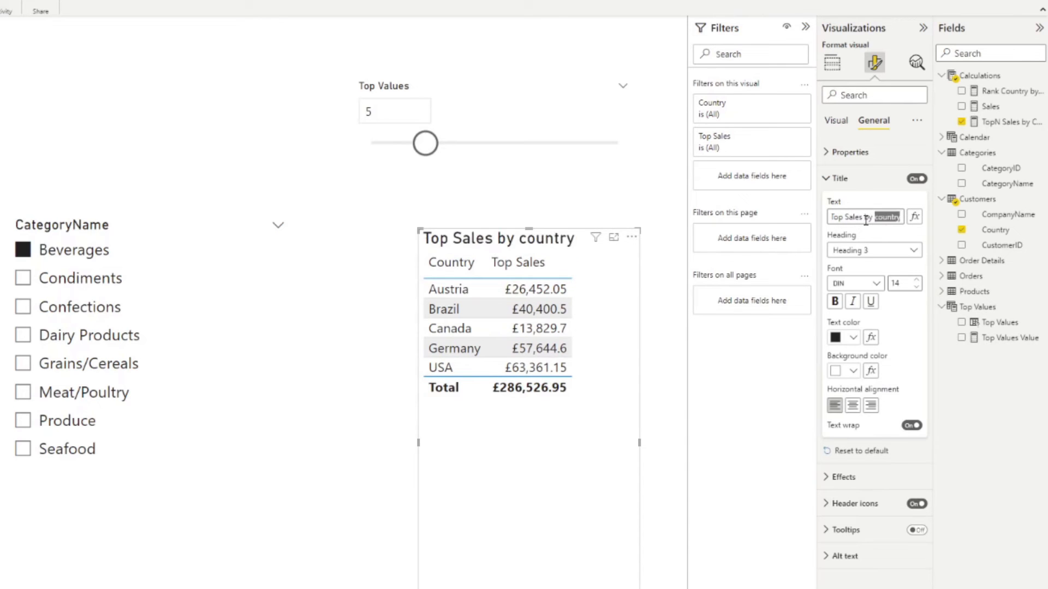
pyautogui.write('Xoun')
pyautogui.write('ountry')
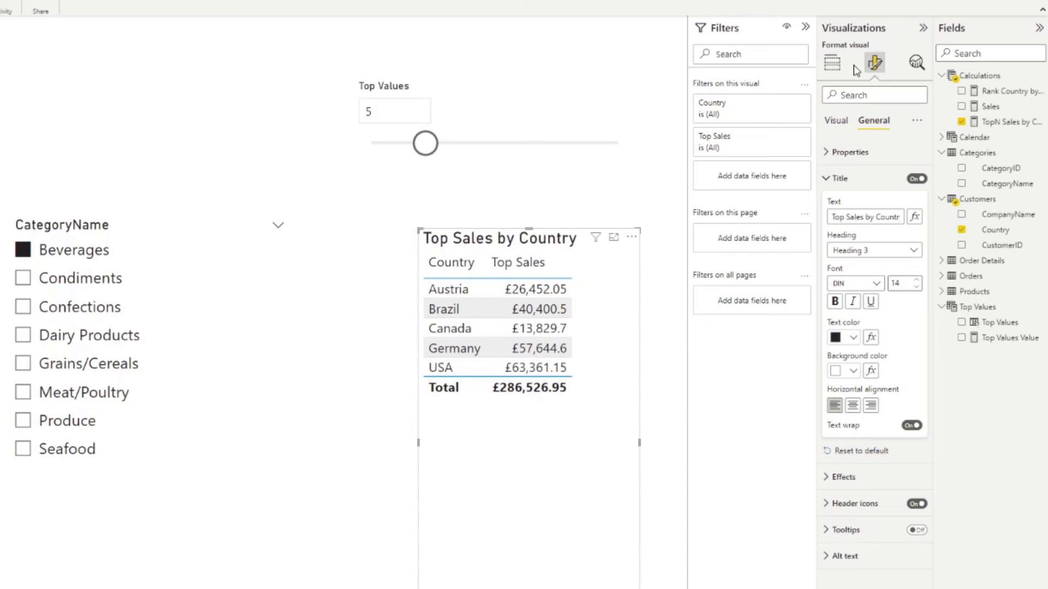
# Step: Create measure Title Top Sales by Country = "Top " & 'Top Values'[Top Values Value] & " Sales by Country"
pyautogui.rightClick(981, 80)
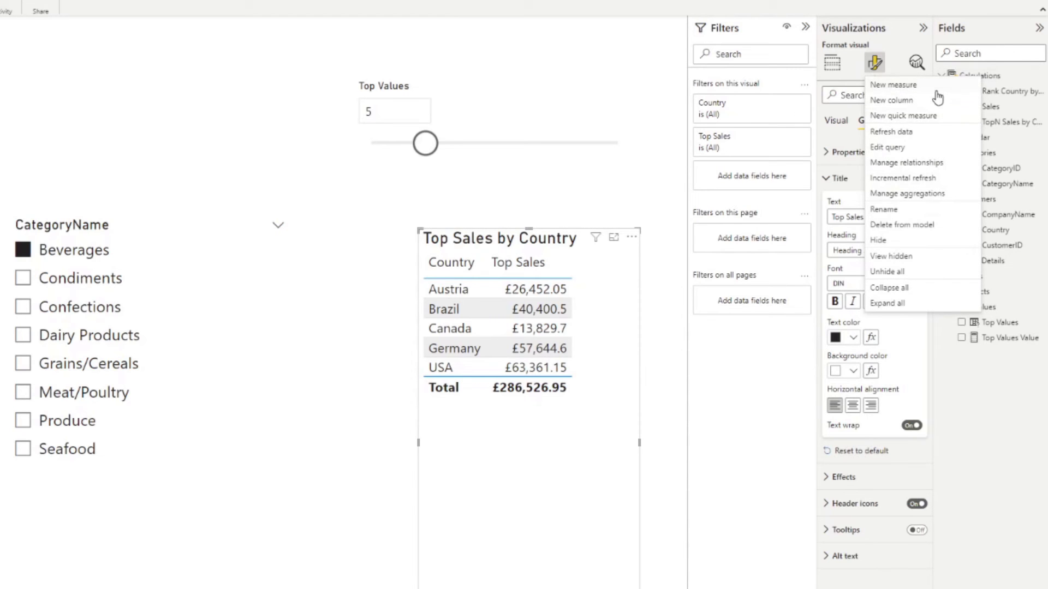
pyautogui.press('Escape')
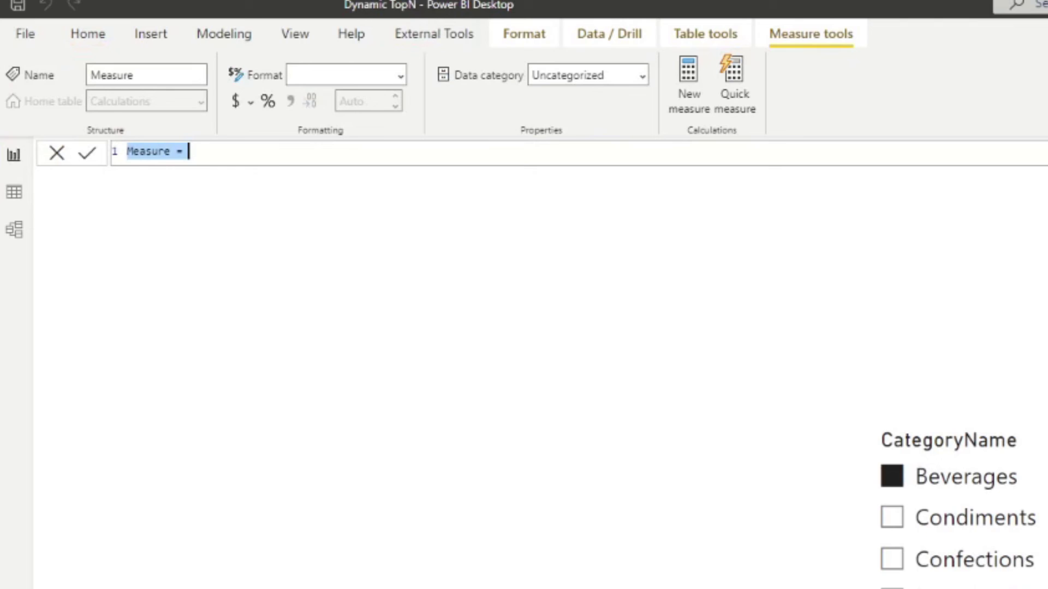
pyautogui.write('Title')
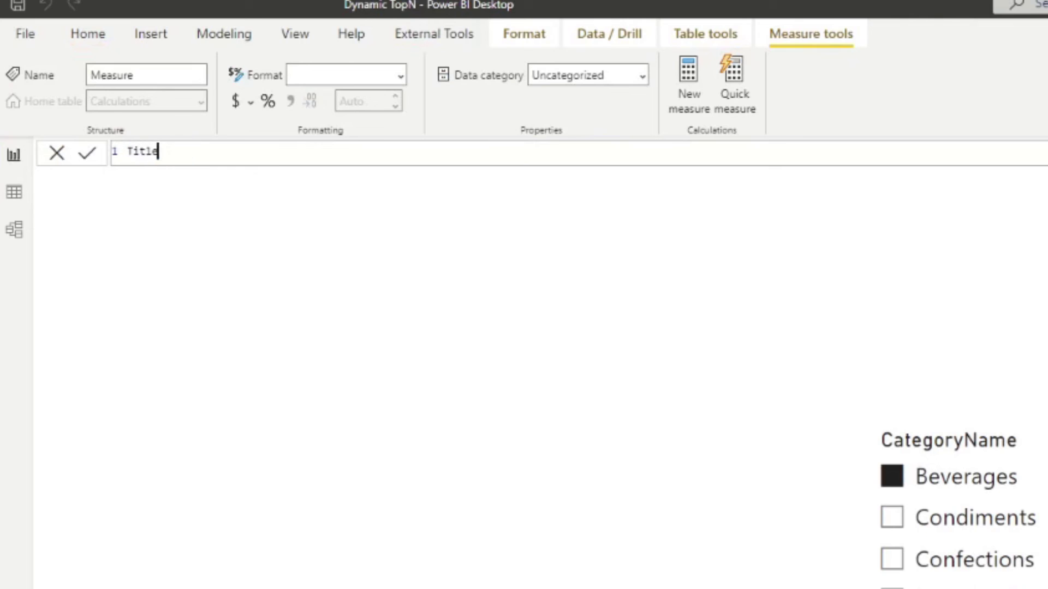
pyautogui.write(' = T')
pyautogui.press('BackSpace')
pyautogui.press('BackSpace')
pyautogui.press('BackSpace')
pyautogui.write('Top Sales by')
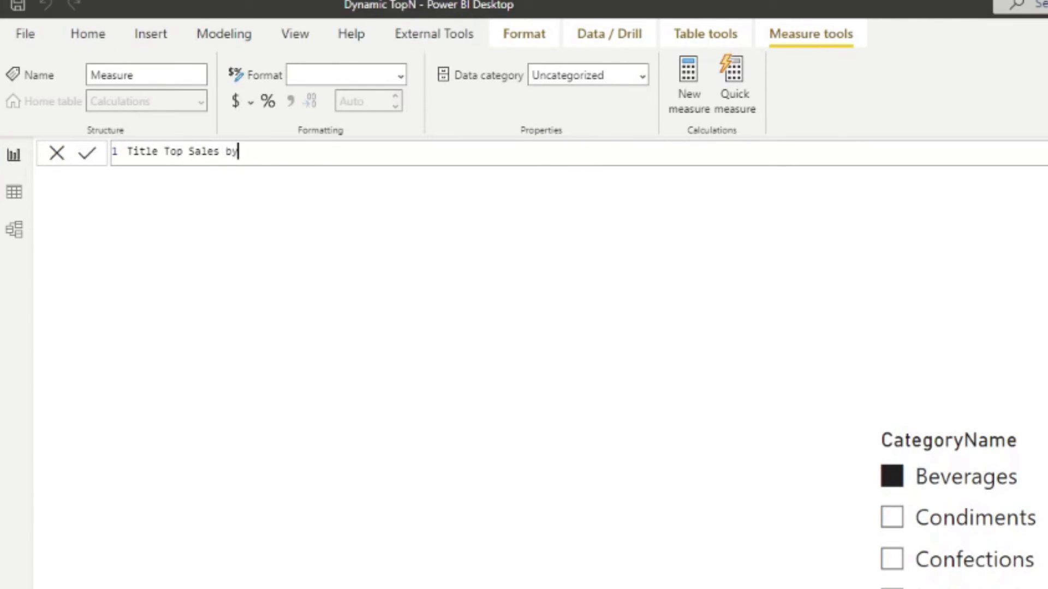
pyautogui.write(' Country = "Top " ')
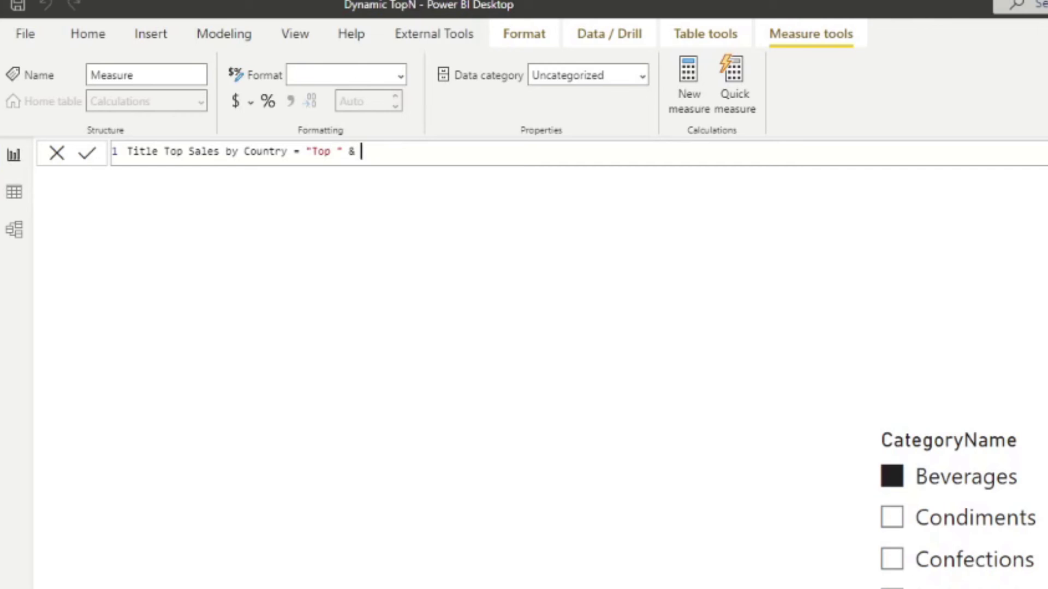
pyautogui.write("& 'Top Values'[Top Values Value]")
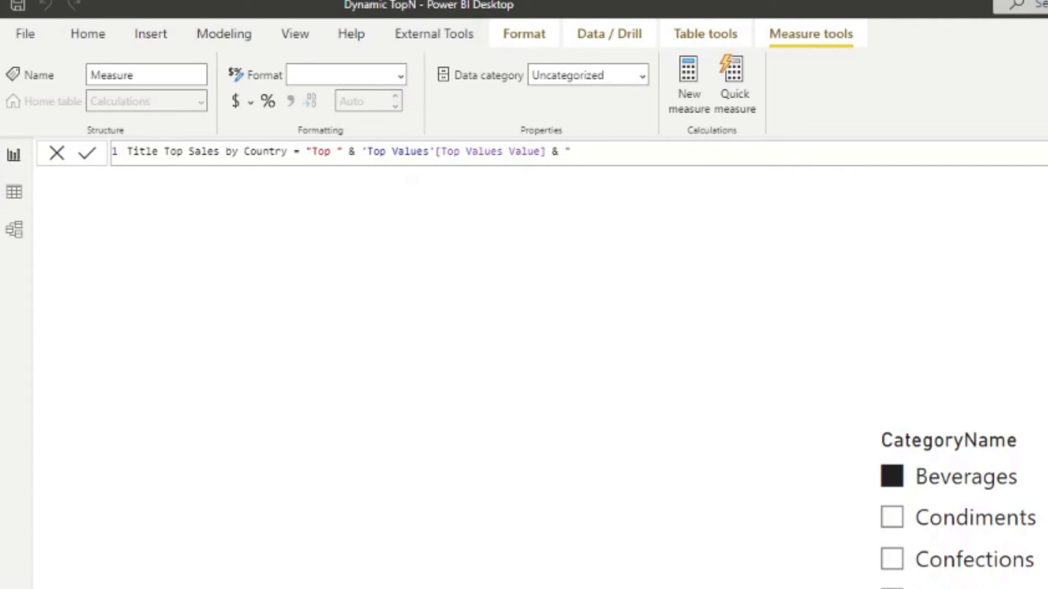
pyautogui.write(' & " Sales by Country')
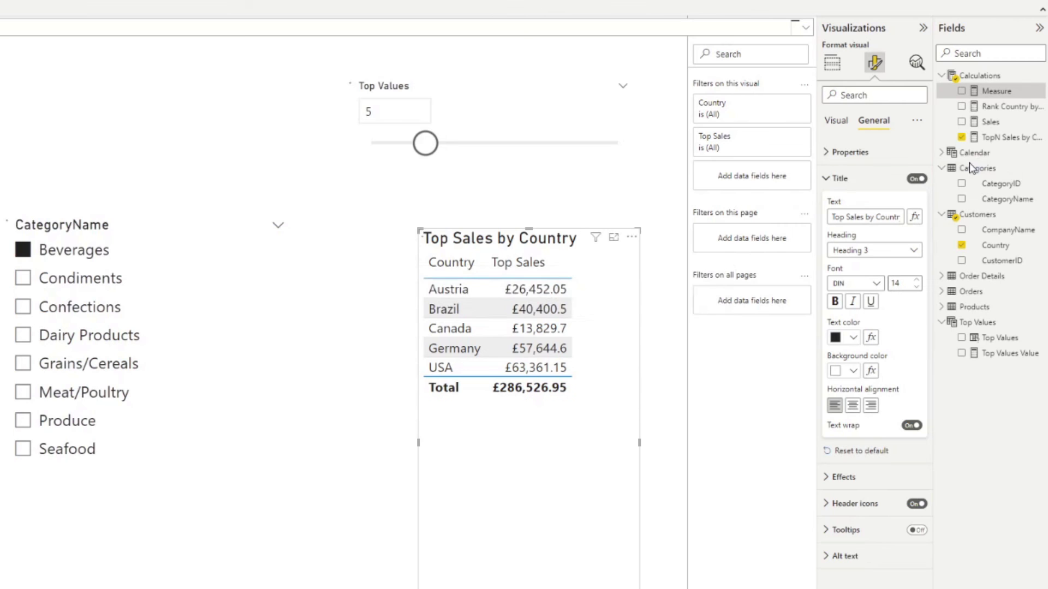
pyautogui.press('Return')
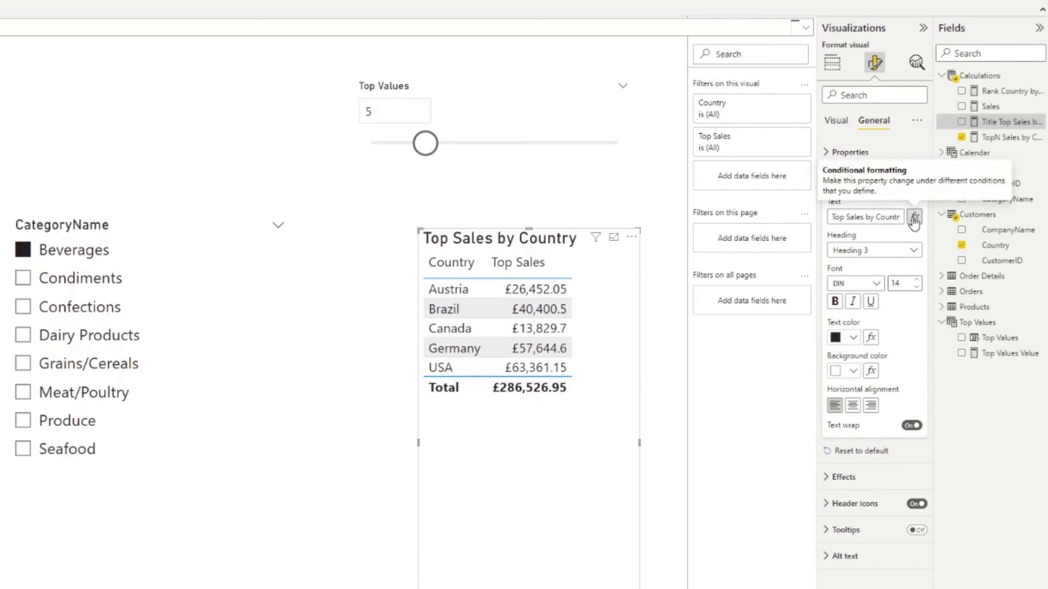
# Step: Base the table title text on the Title Top Sales by Country measure, then set Top Values to 10
pyautogui.click(915, 218)
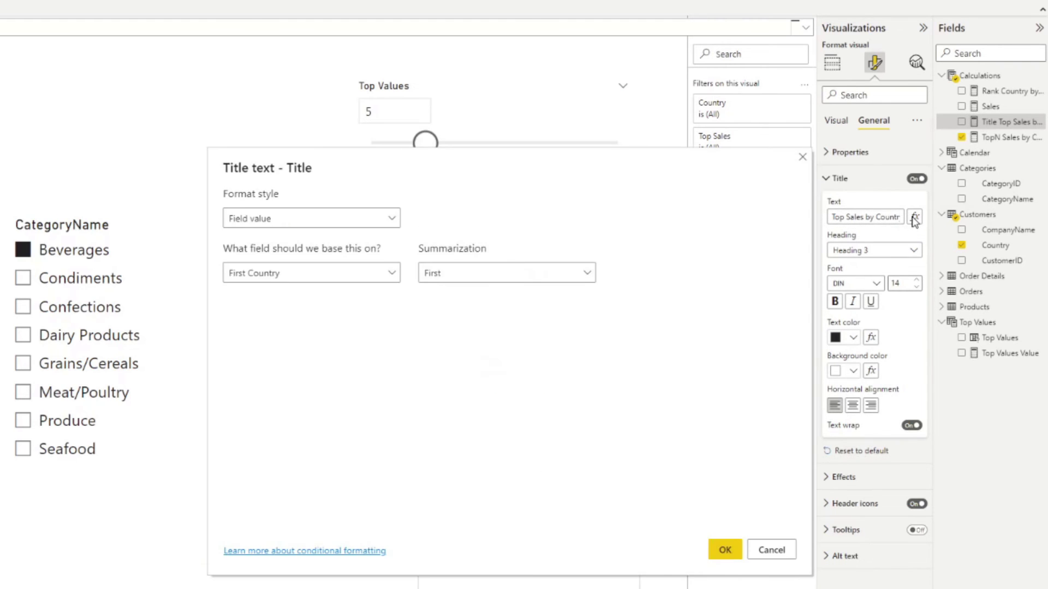
pyautogui.click(291, 279)
pyautogui.click(232, 318)
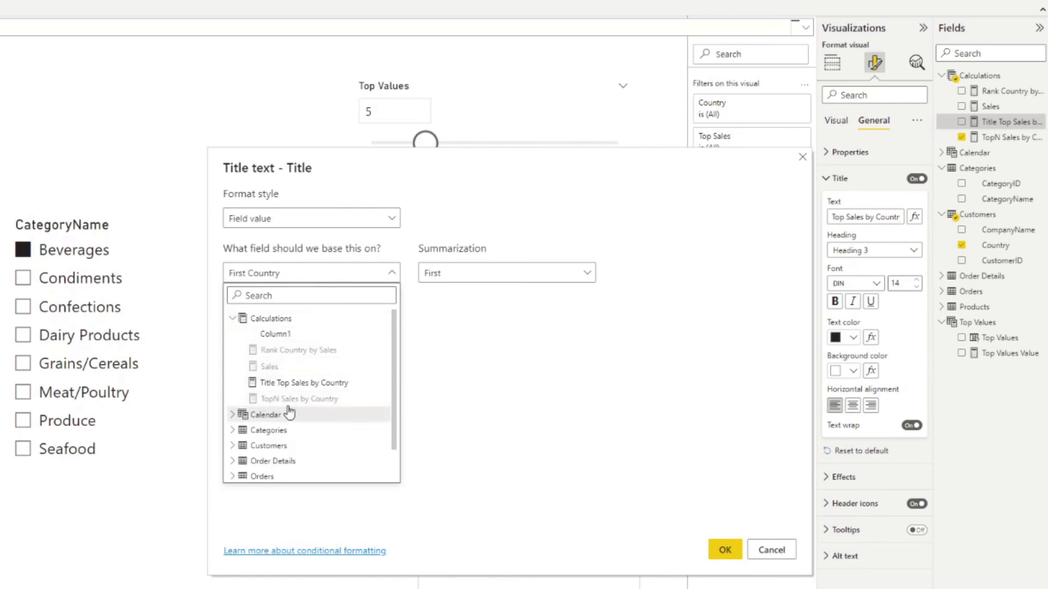
pyautogui.click(297, 383)
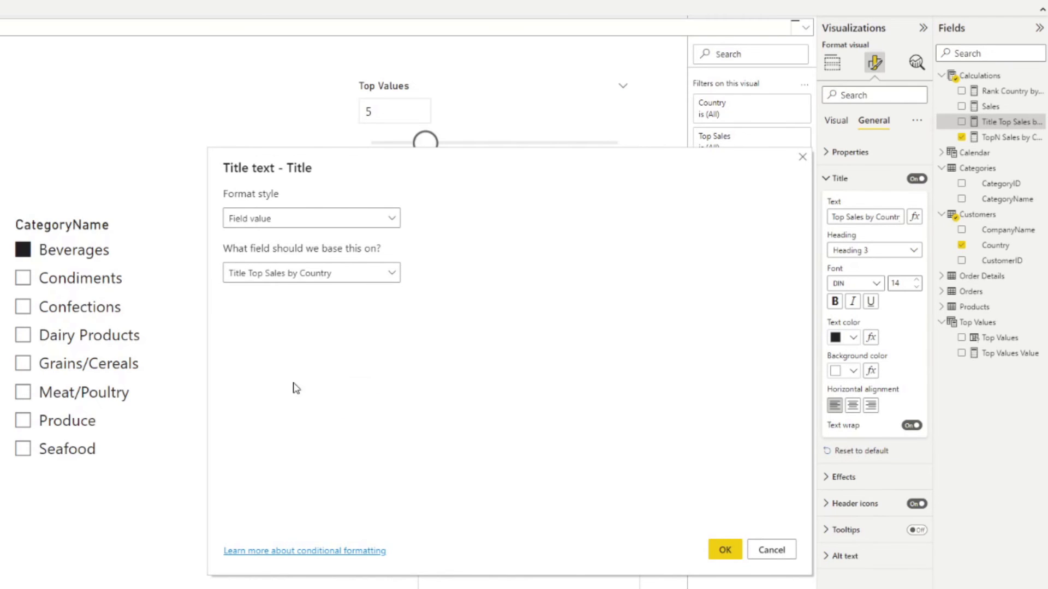
pyautogui.click(726, 549)
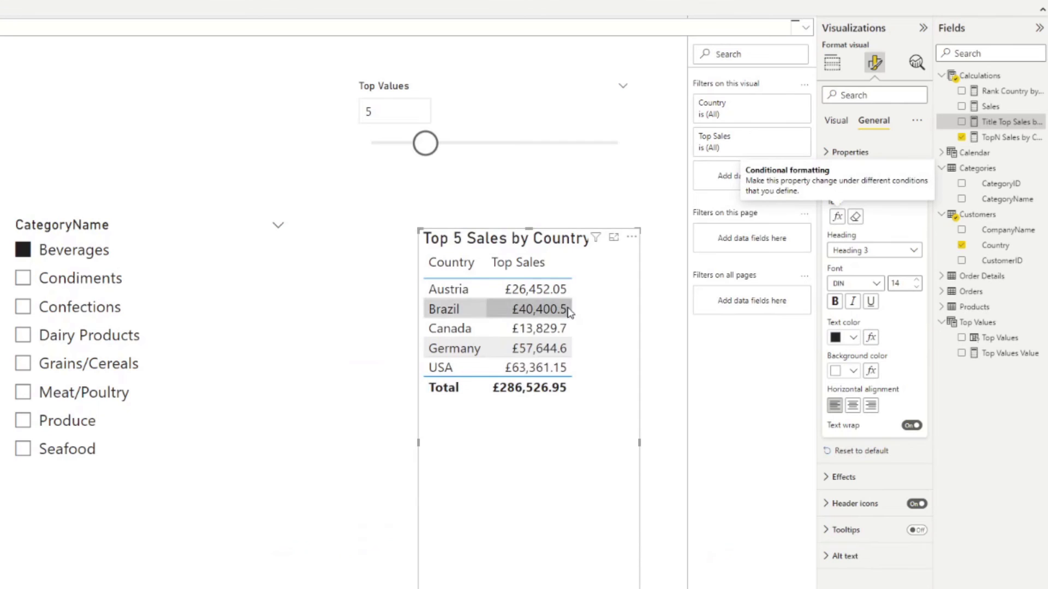
pyautogui.click(517, 218)
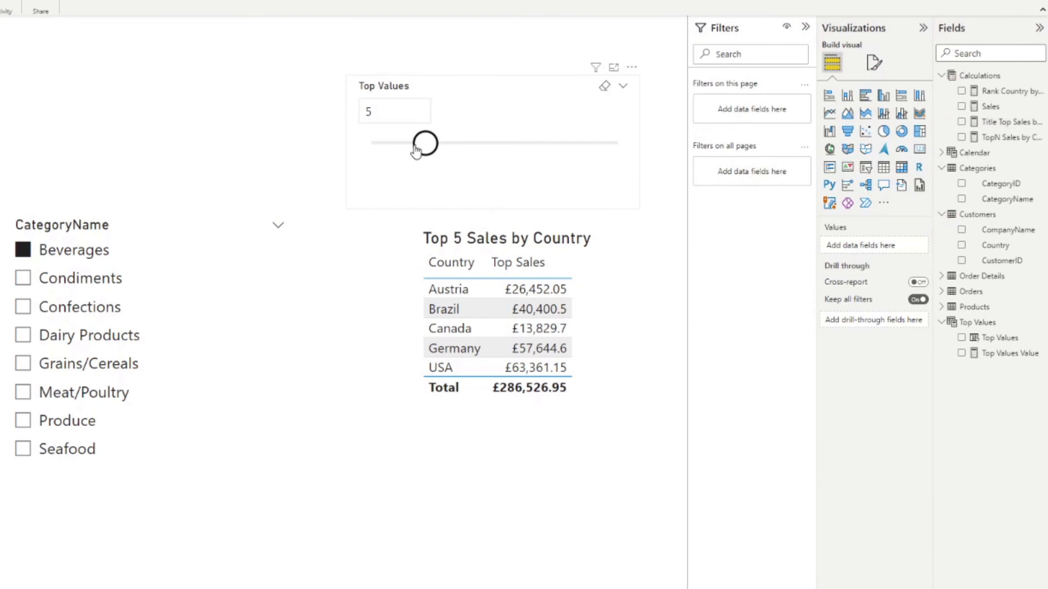
pyautogui.moveTo(425, 147); pyautogui.dragTo(490, 145)
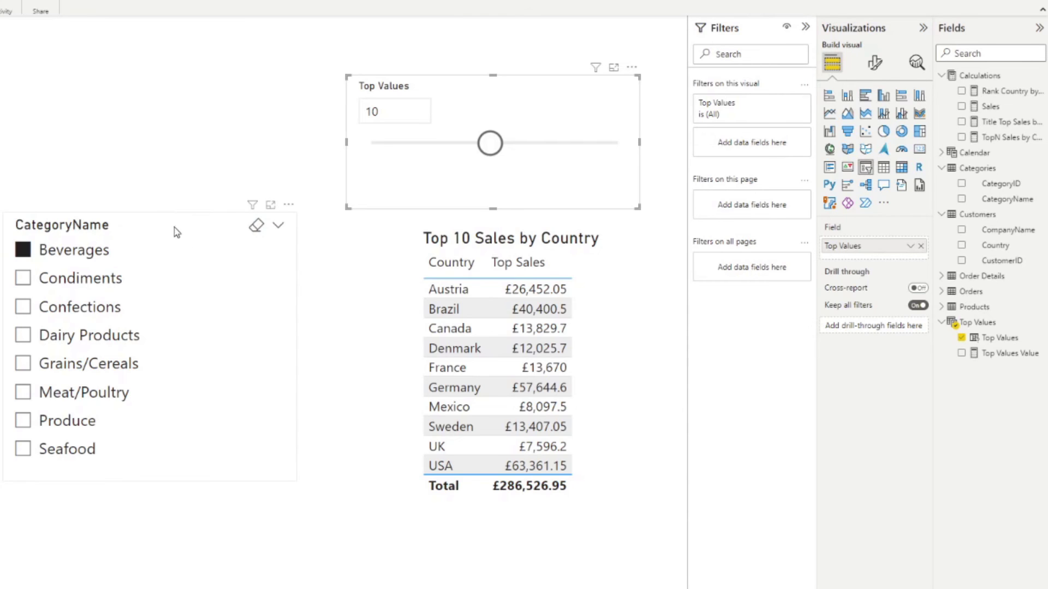
pyautogui.moveTo(173, 229); pyautogui.dragTo(77, 260)
pyautogui.click(411, 243)
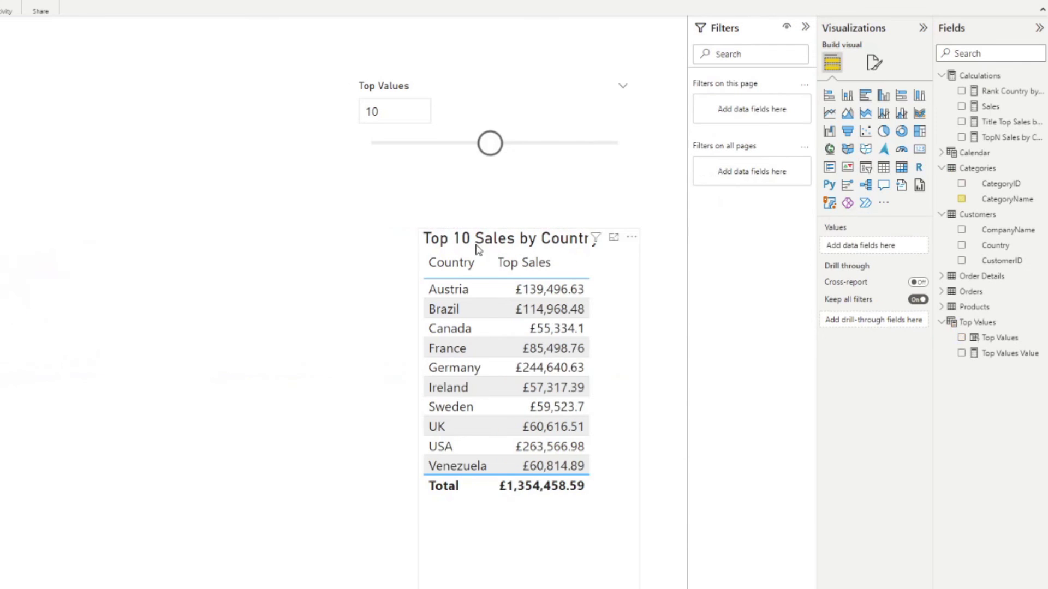
pyautogui.moveTo(412, 243); pyautogui.dragTo(212, 226)
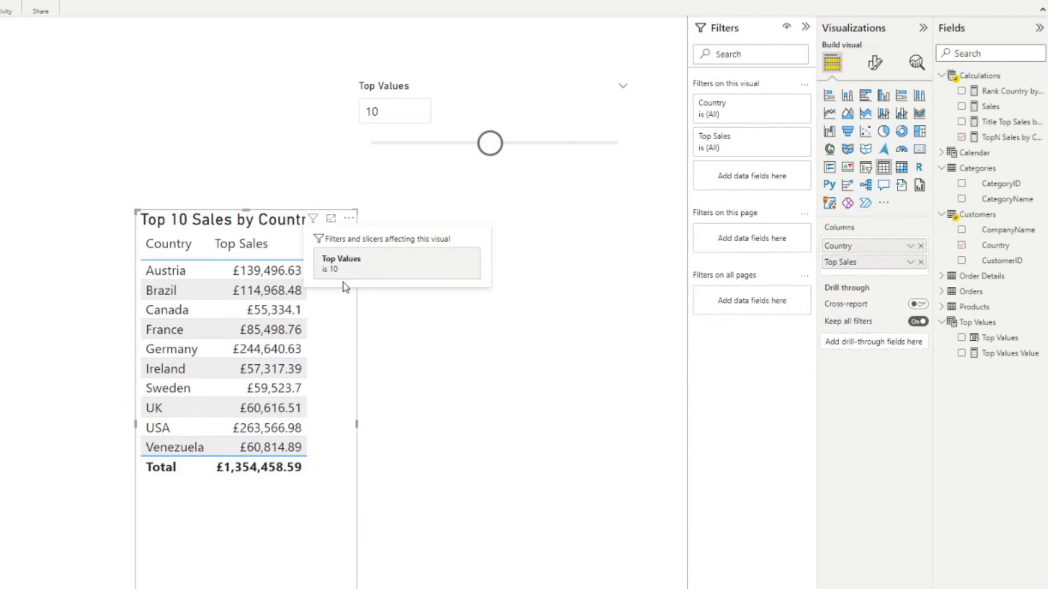
pyautogui.click(511, 383)
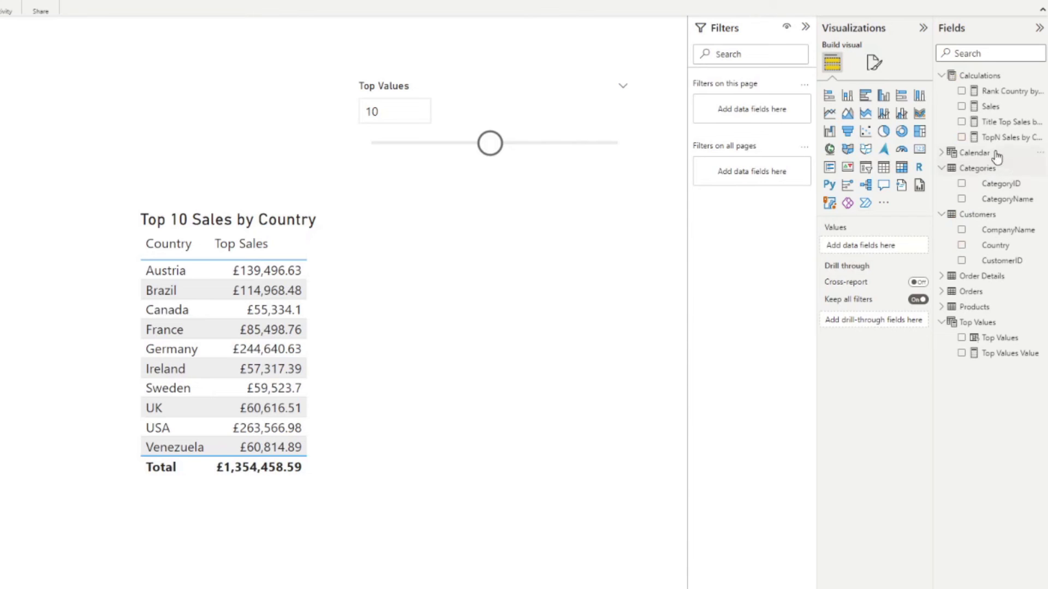
pyautogui.click(942, 307)
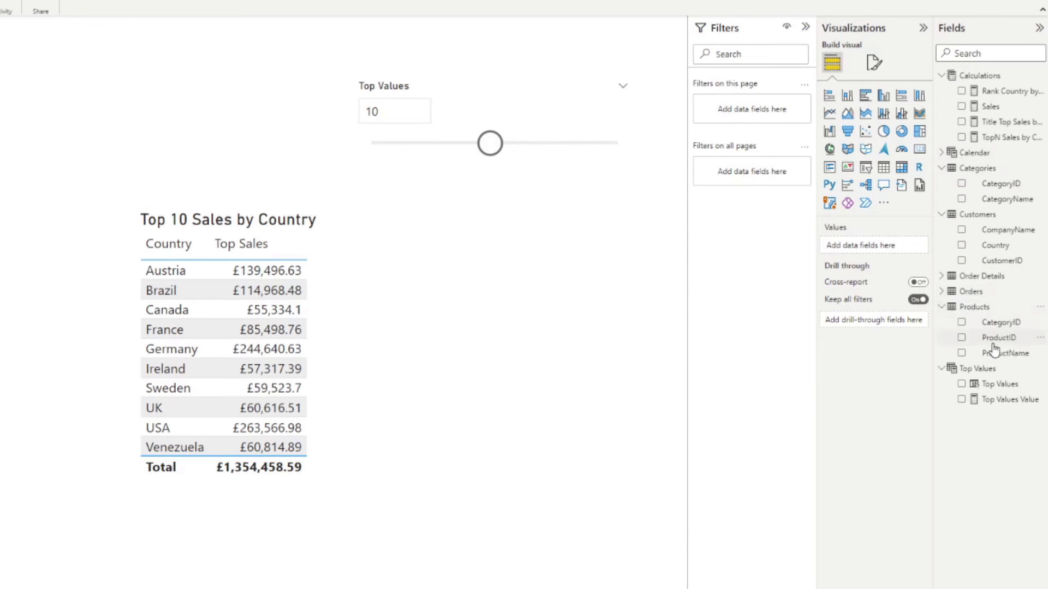
pyautogui.moveTo(1000, 353); pyautogui.dragTo(399, 280)
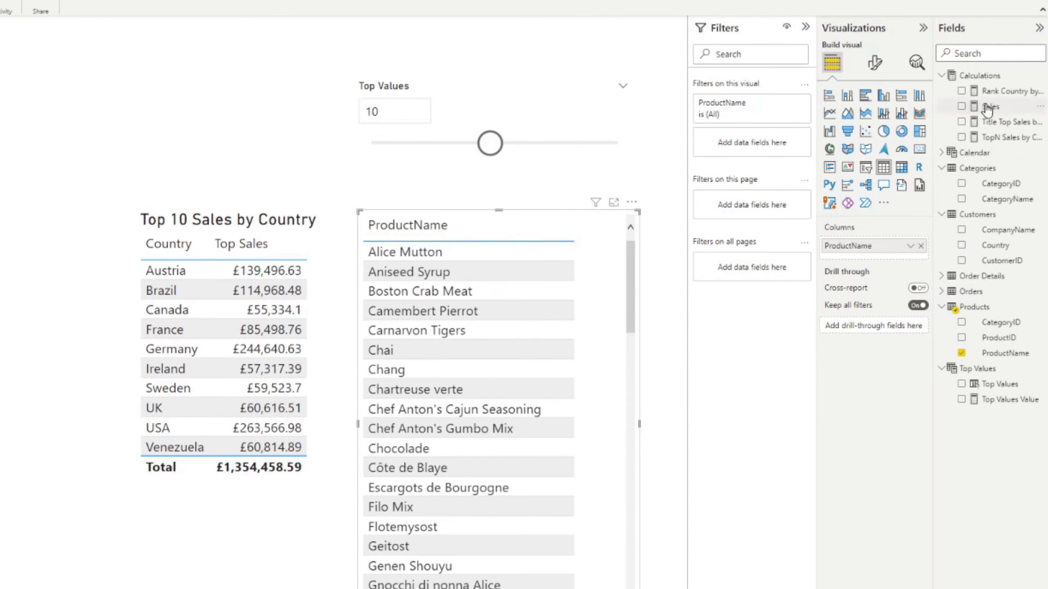
pyautogui.moveTo(990, 106); pyautogui.dragTo(574, 457)
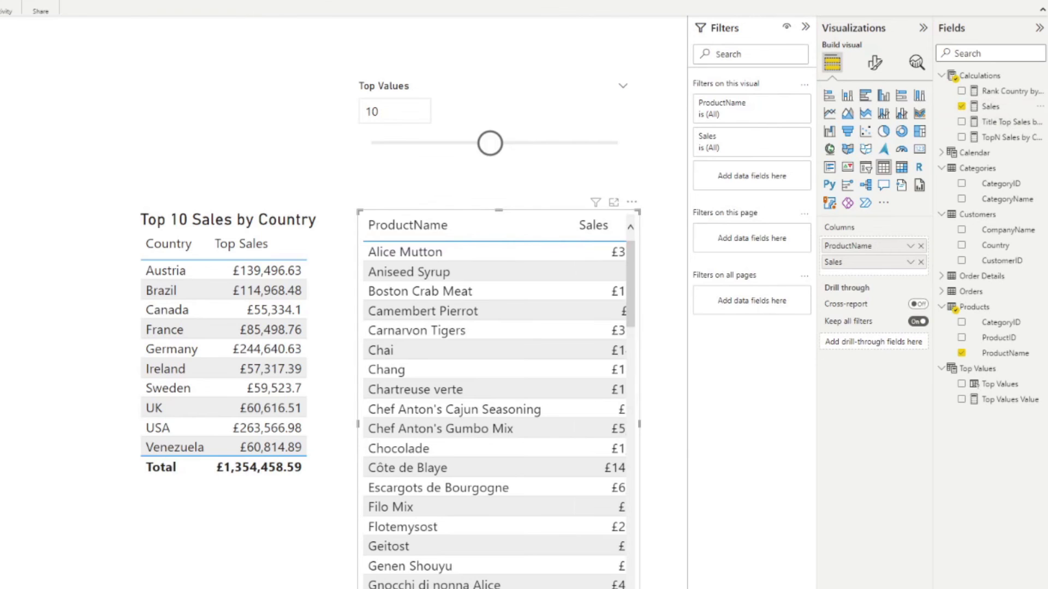
pyautogui.moveTo(638, 424); pyautogui.dragTo(682, 423)
pyautogui.press('Escape')
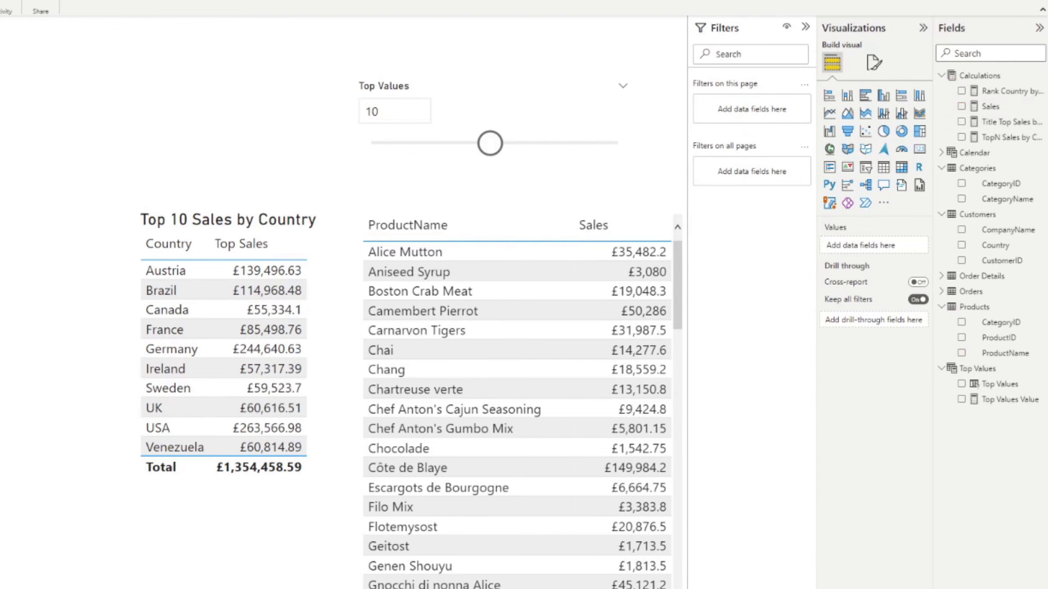
pyautogui.click(361, 410)
pyautogui.moveTo(361, 409); pyautogui.dragTo(350, 409)
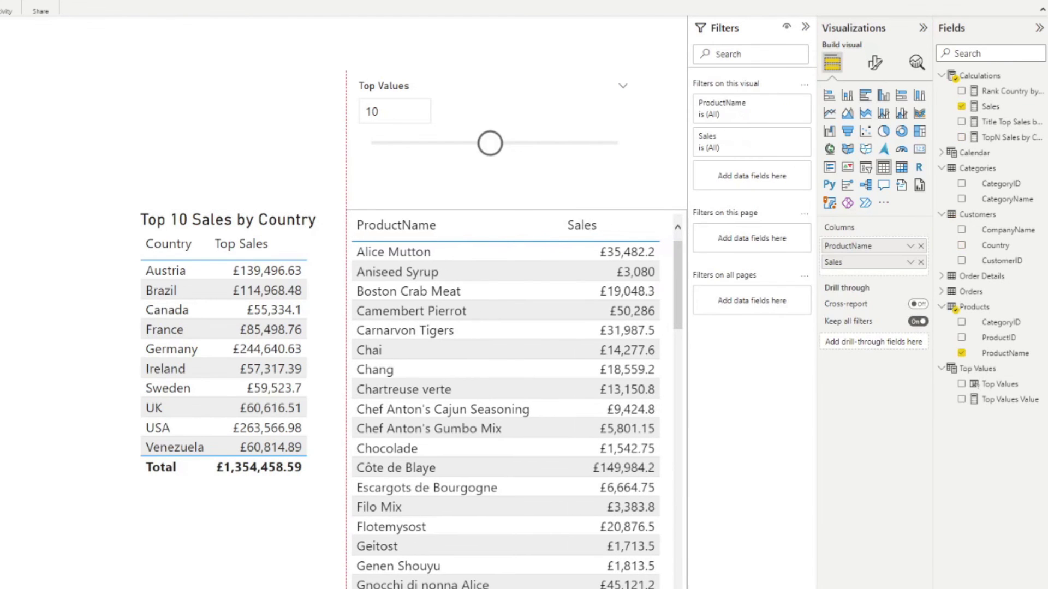
pyautogui.scroll(-10, 601, 345)
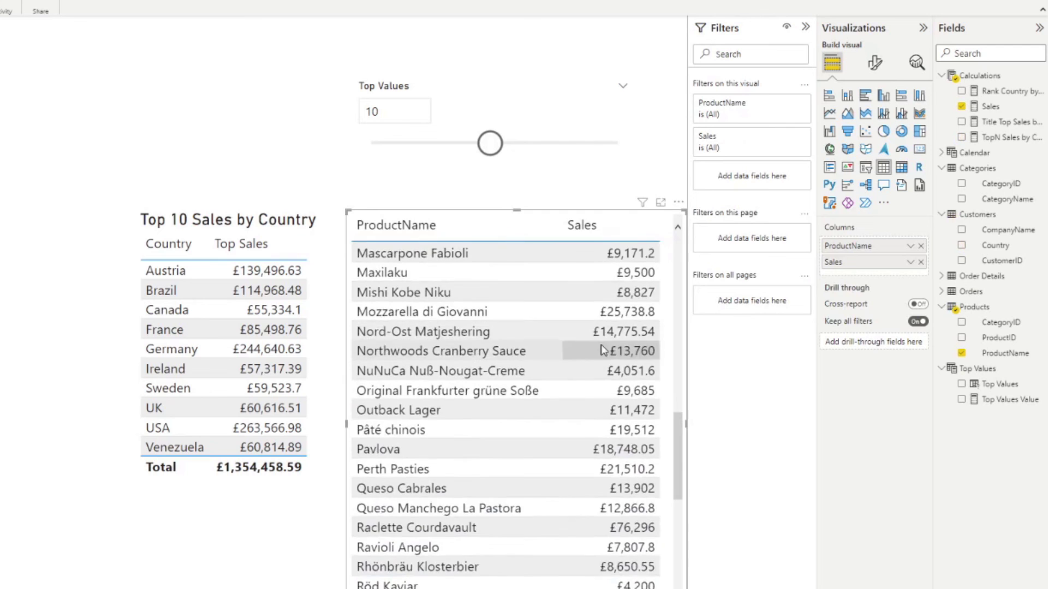
pyautogui.scroll(10, 601, 350)
pyautogui.click(617, 239)
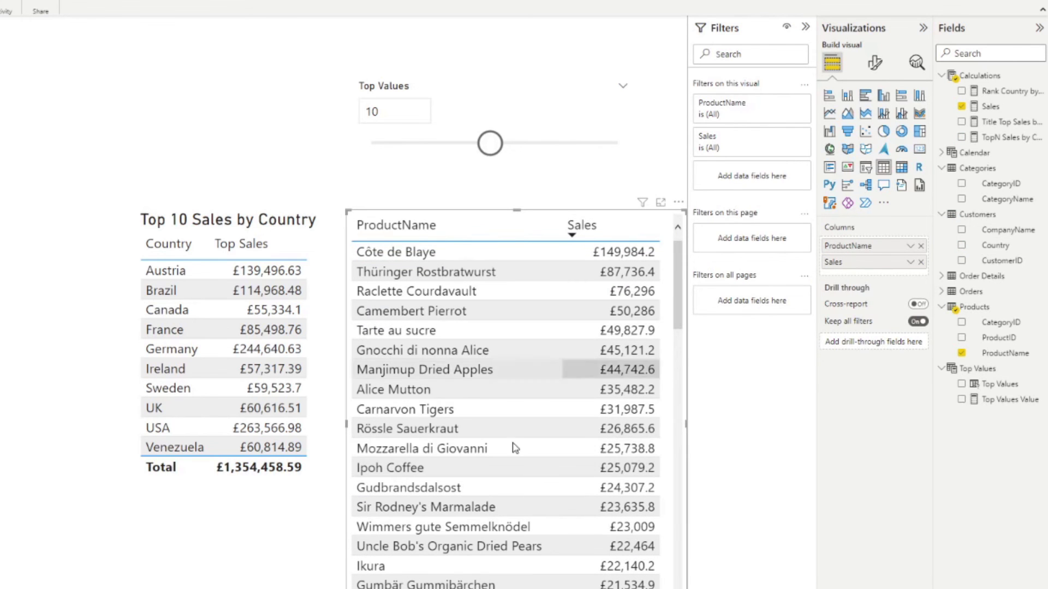
pyautogui.scroll(-10, 545, 297)
pyautogui.scroll(10, 555, 347)
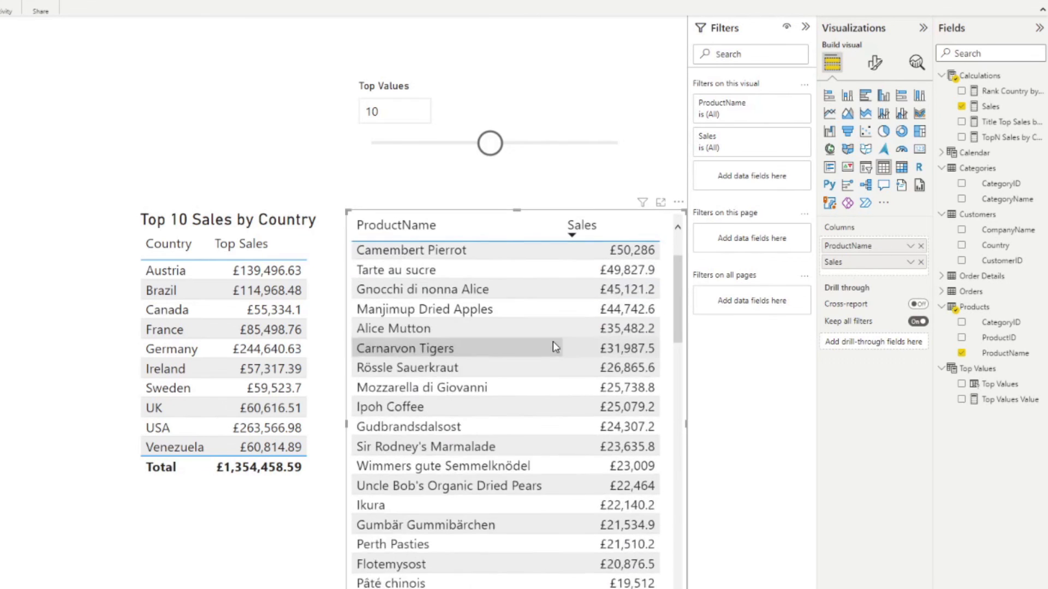
pyautogui.scroll(1, 553, 347)
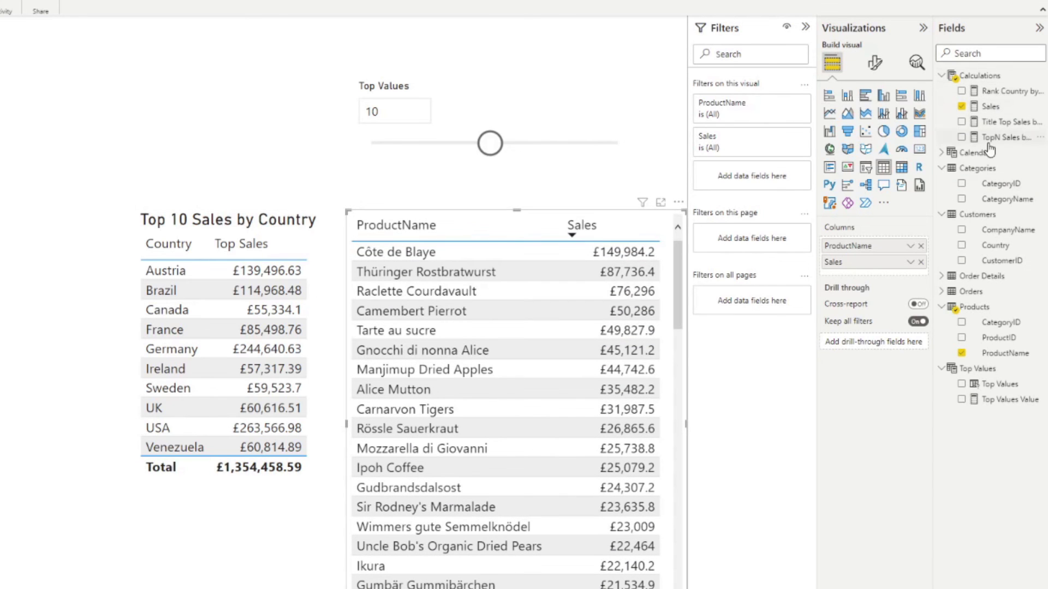
# Step: Paste the country ranking formula into a new measure renamed Rank Products by Sales
pyautogui.click(1007, 90)
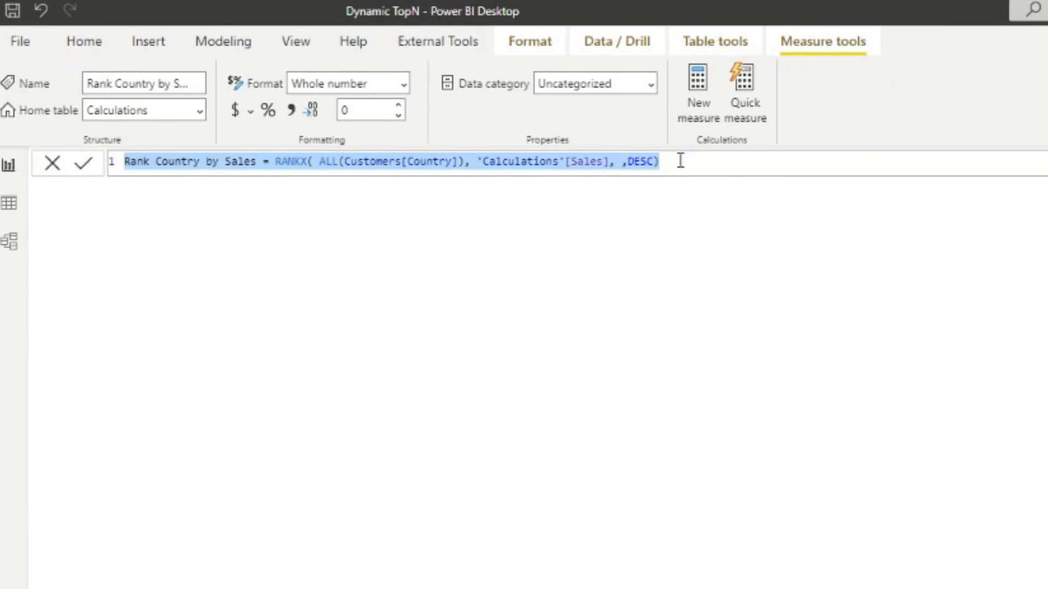
pyautogui.click(696, 112)
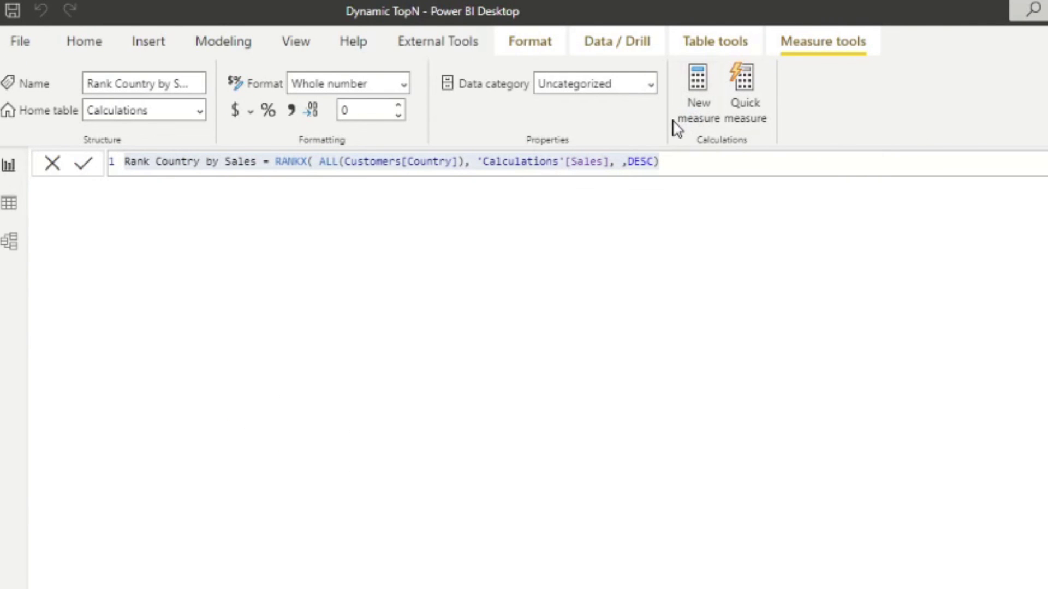
pyautogui.write("Rank Country by Sales = RANKX( ALL(Customers[Country]), 'Calculations'[Sales], ,DESC)")
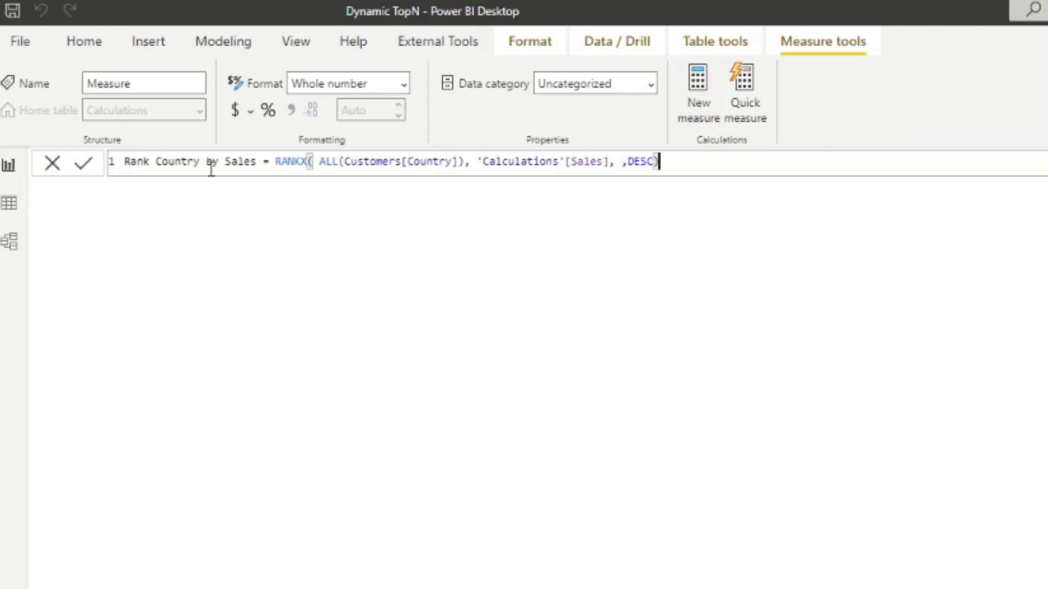
pyautogui.doubleClick(193, 164)
pyautogui.click(193, 164)
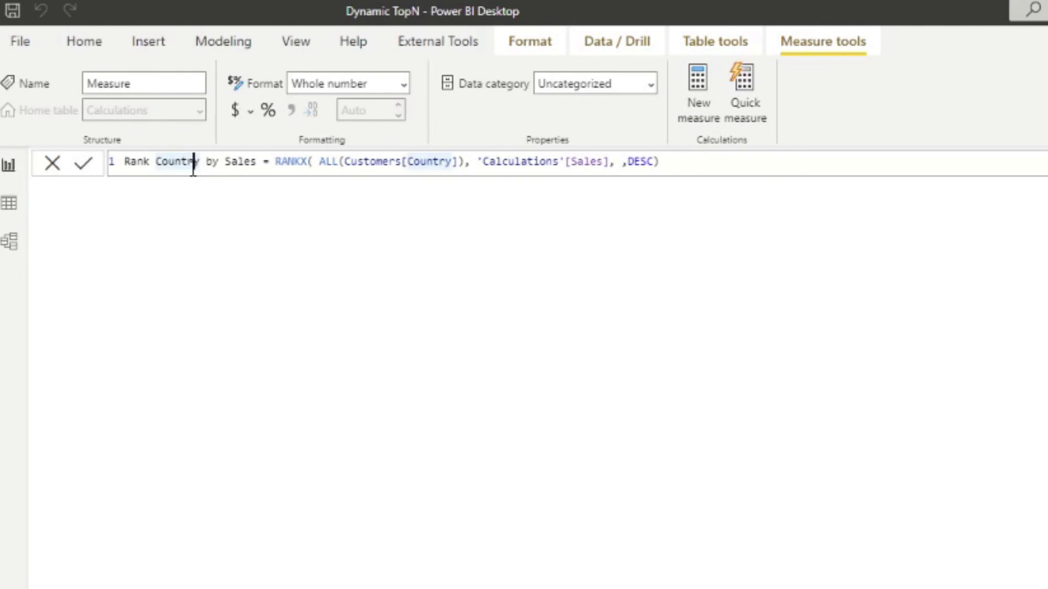
pyautogui.hotkey('ctrl', 'shift', 'Left')
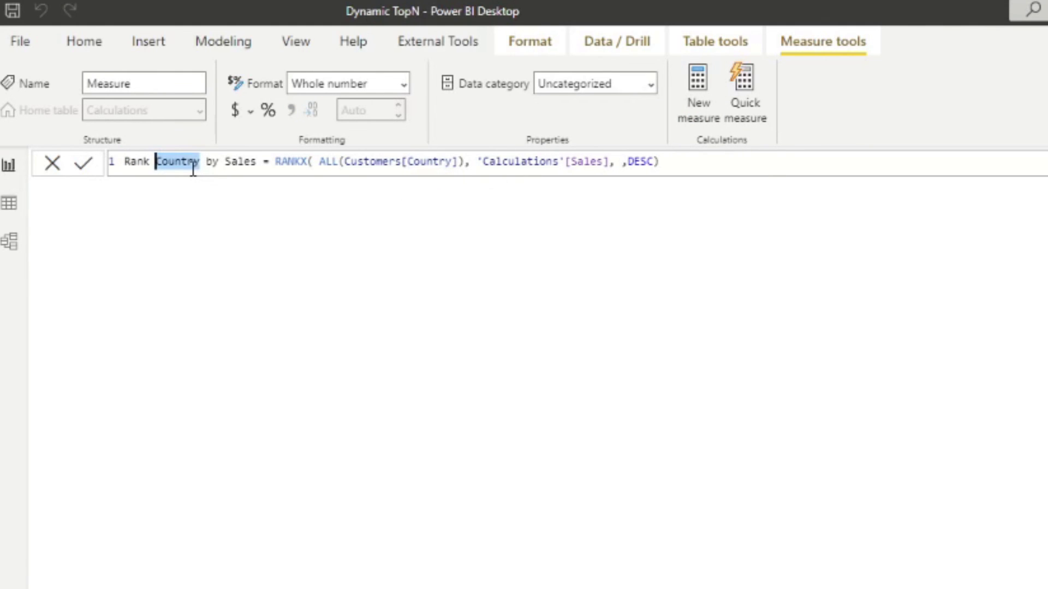
pyautogui.write('PRoduct')
pyautogui.doubleClick(193, 164)
pyautogui.write('Products')
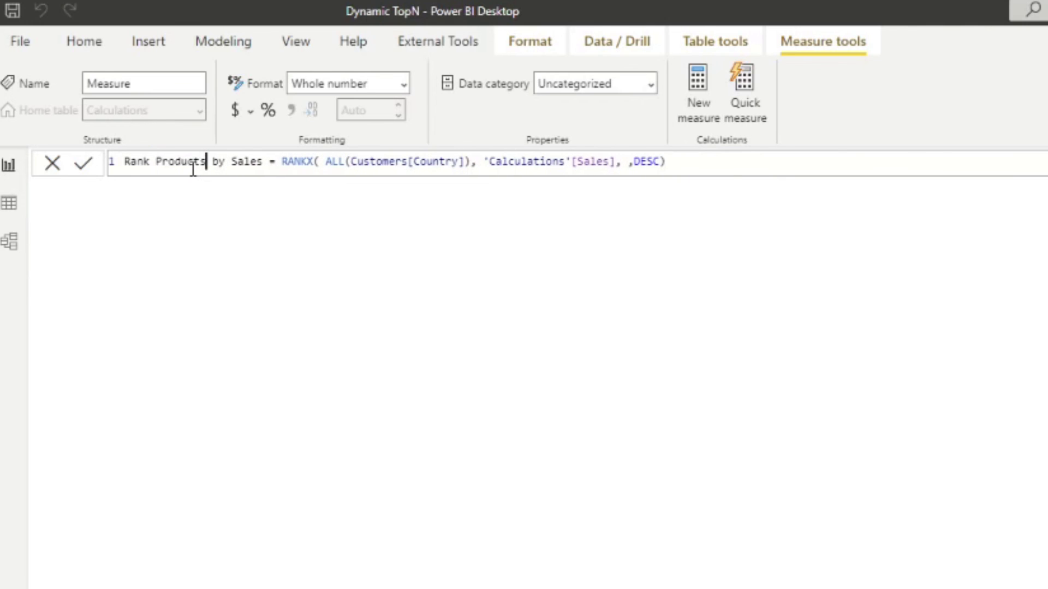
# Step: Replace Customers[Country] inside ALL() with the Products table and commit the measure
pyautogui.doubleClick(443, 160)
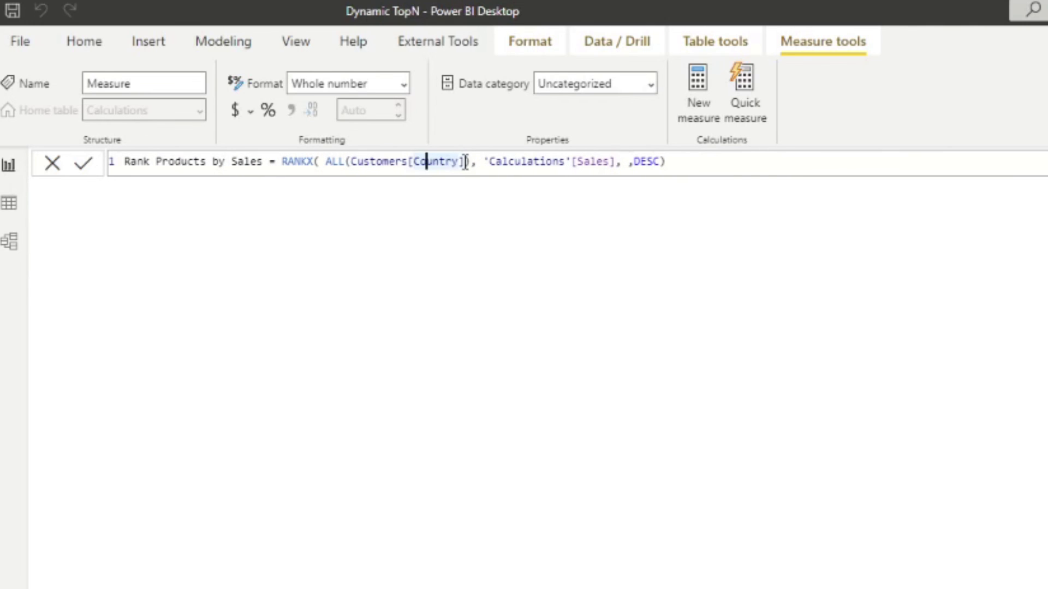
pyautogui.moveTo(465, 162); pyautogui.dragTo(357, 162)
pyautogui.press('BackSpace')
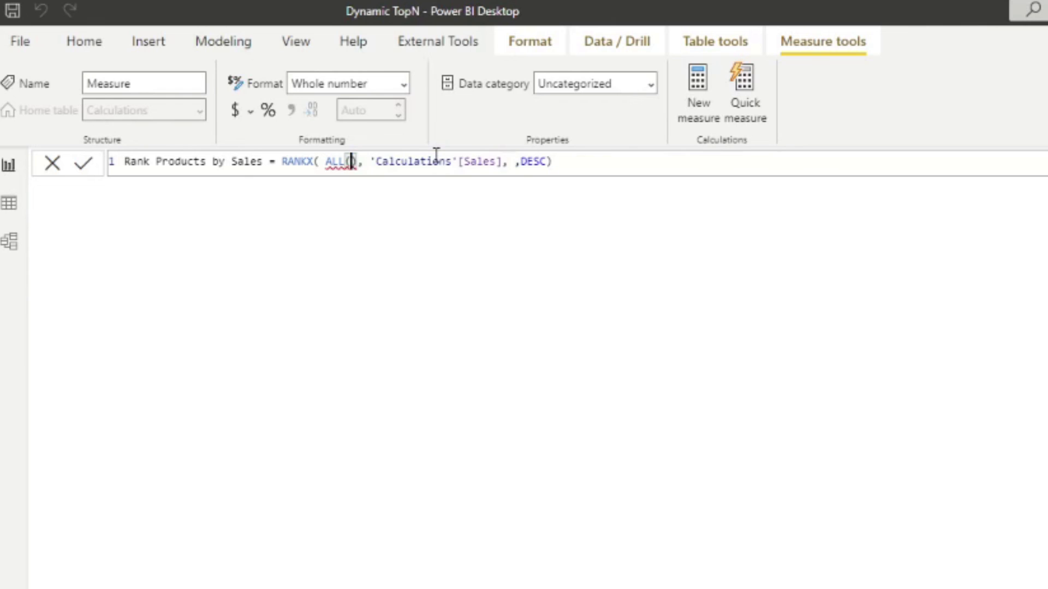
pyautogui.press('Escape')
pyautogui.write('R')
pyautogui.press('BackSpace')
pyautogui.write('Prod')
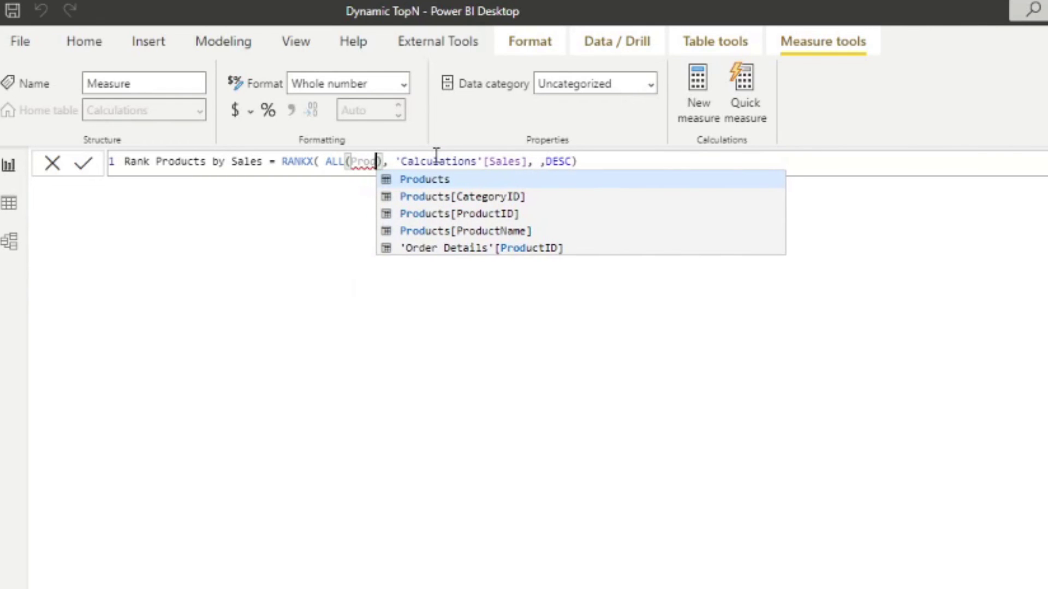
pyautogui.press('Down')
pyautogui.press('Down')
pyautogui.press('Down')
pyautogui.press('Up')
pyautogui.press('Up')
pyautogui.press('Down')
pyautogui.press('Down')
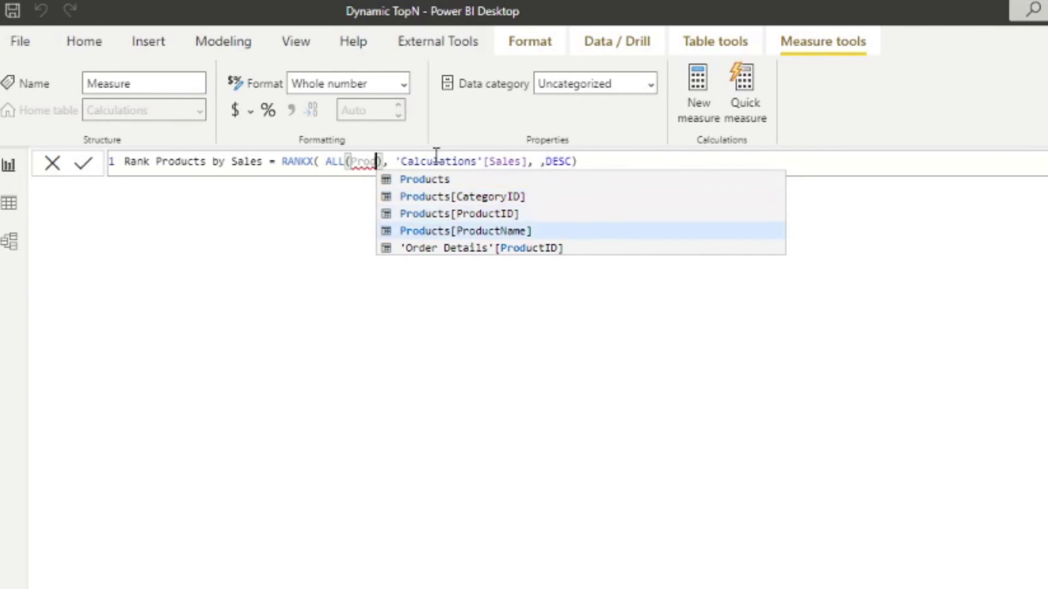
pyautogui.press('Up')
pyautogui.press('Up')
pyautogui.press('Up')
pyautogui.press('Tab')
pyautogui.click(543, 161)
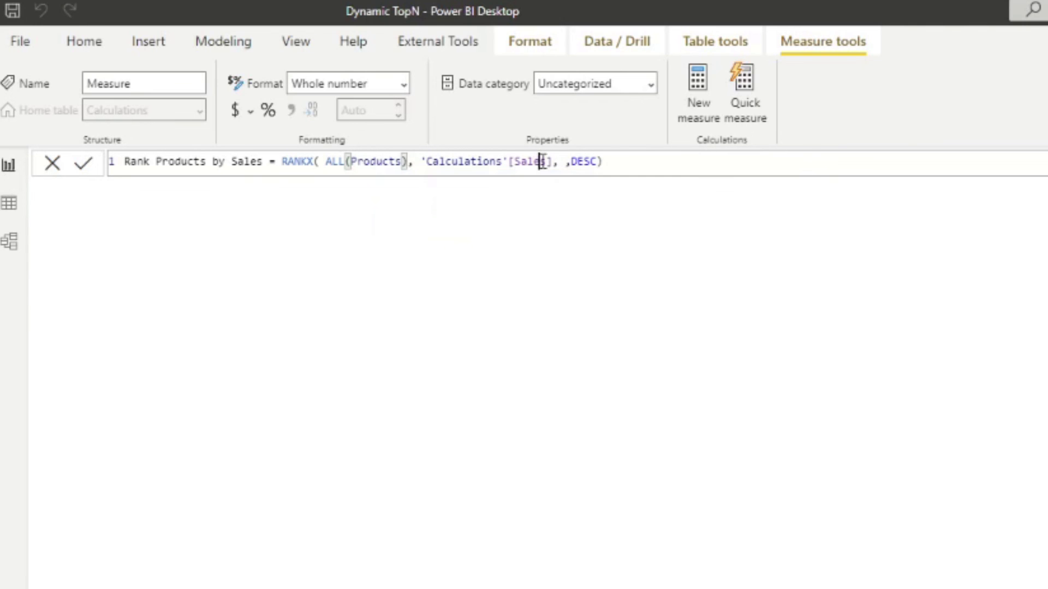
pyautogui.click(642, 163)
pyautogui.press('Return')
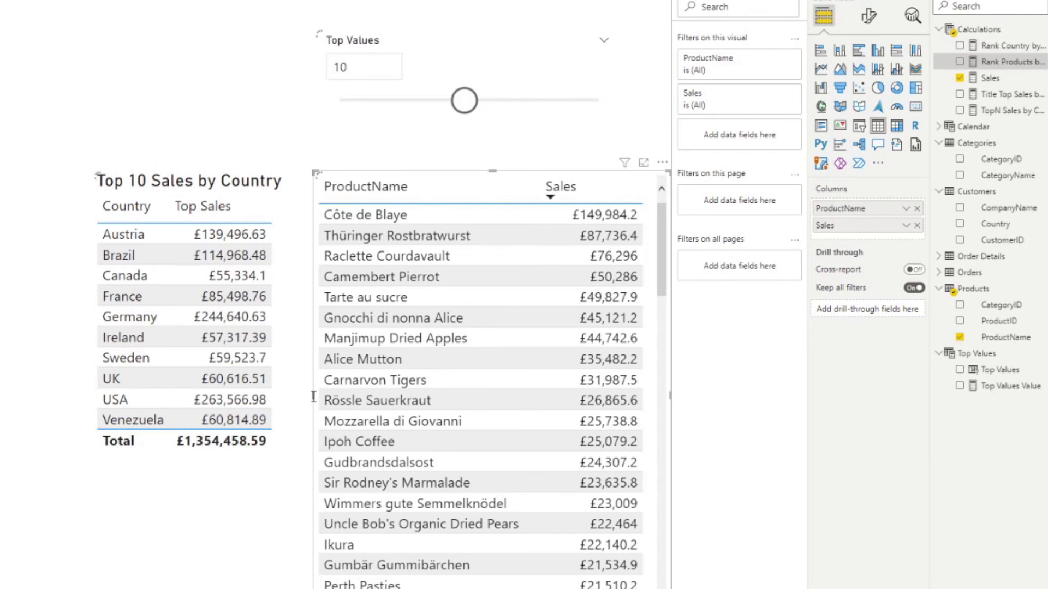
# Step: Widen the product table and add Rank Products by Sales as a column
pyautogui.moveTo(314, 397); pyautogui.dragTo(260, 398)
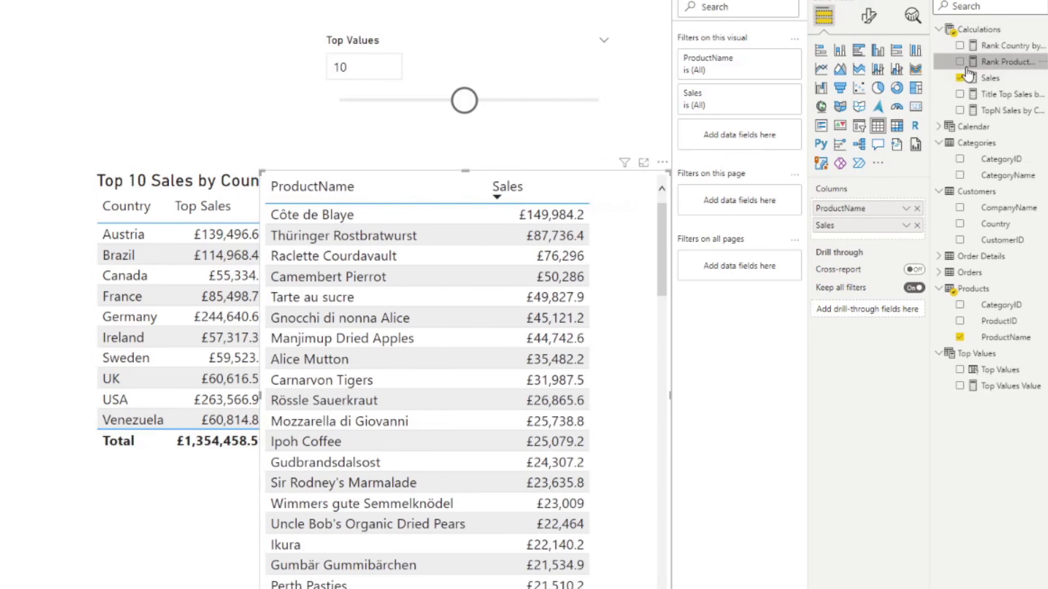
pyautogui.moveTo(967, 73); pyautogui.dragTo(613, 417)
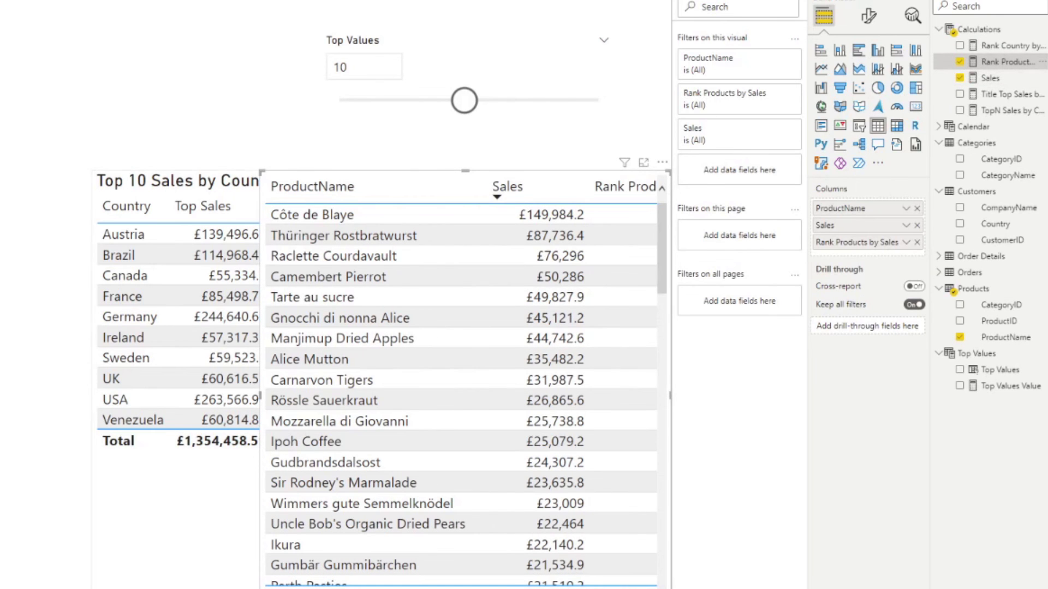
pyautogui.moveTo(260, 398); pyautogui.dragTo(160, 398)
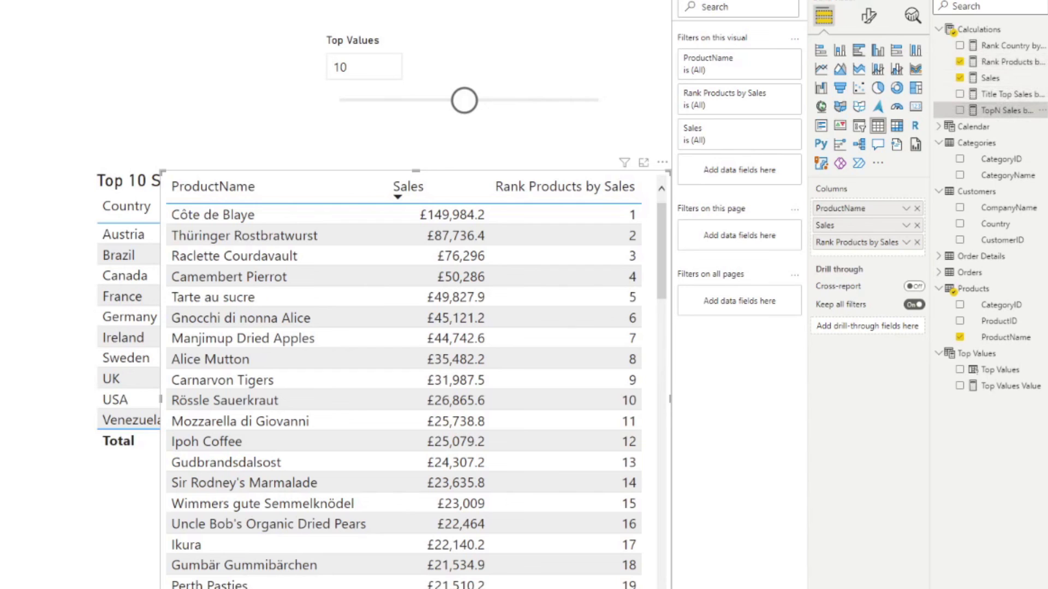
# Step: Create TopN Sales by Product from the pasted country formula, using [Rank Products by Sales]
pyautogui.rightClick(979, 30)
pyautogui.press('Escape')
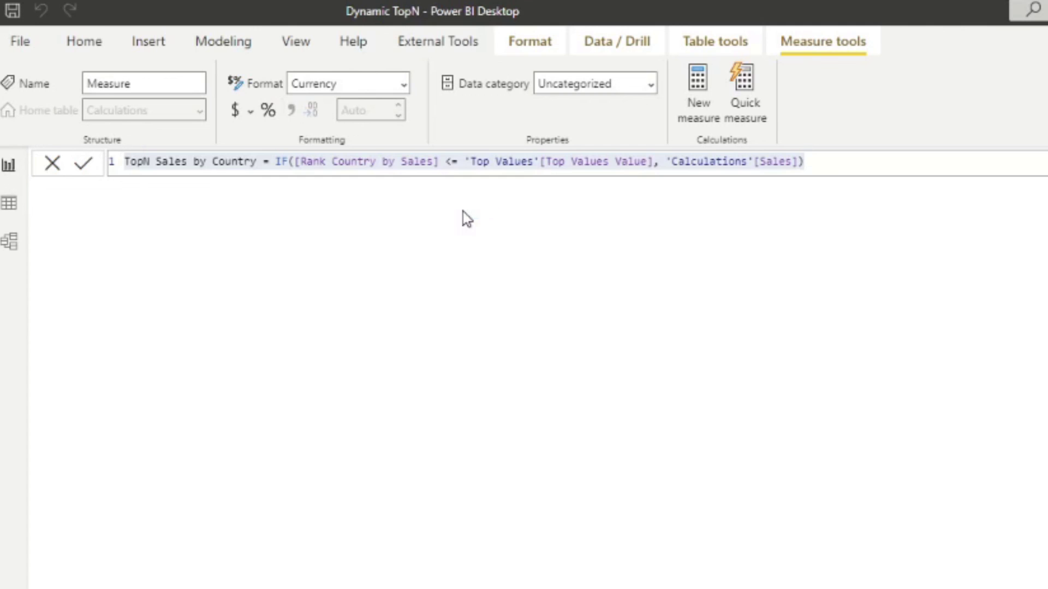
pyautogui.write("TopN Sales by Country = IF([Rank Country by Sales] <= 'Top Values'[Top Values Value], 'Calculations'[Sales])")
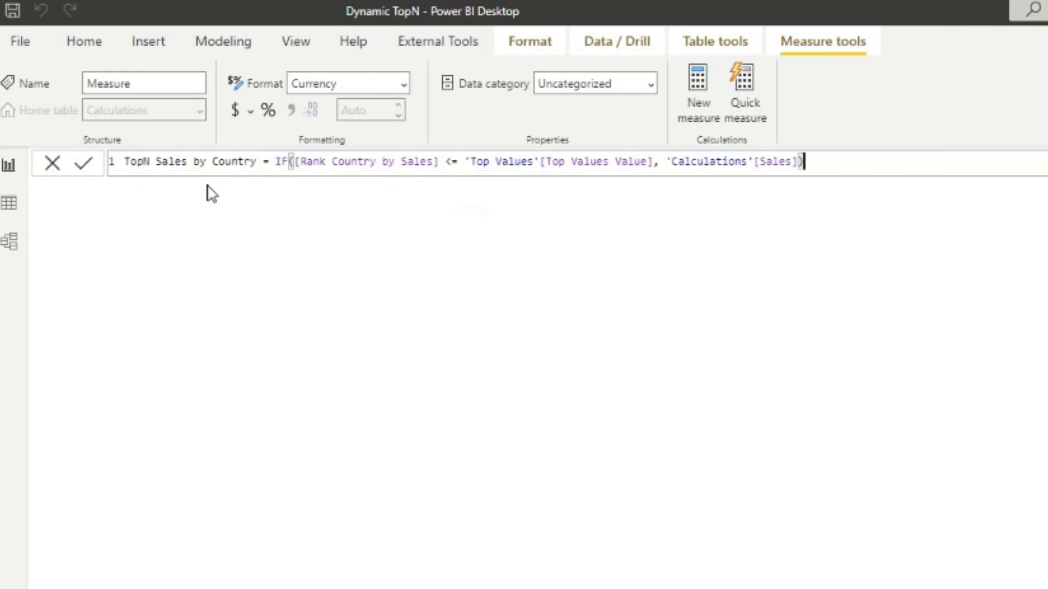
pyautogui.doubleClick(234, 161)
pyautogui.write('Product')
pyautogui.doubleClick(368, 162)
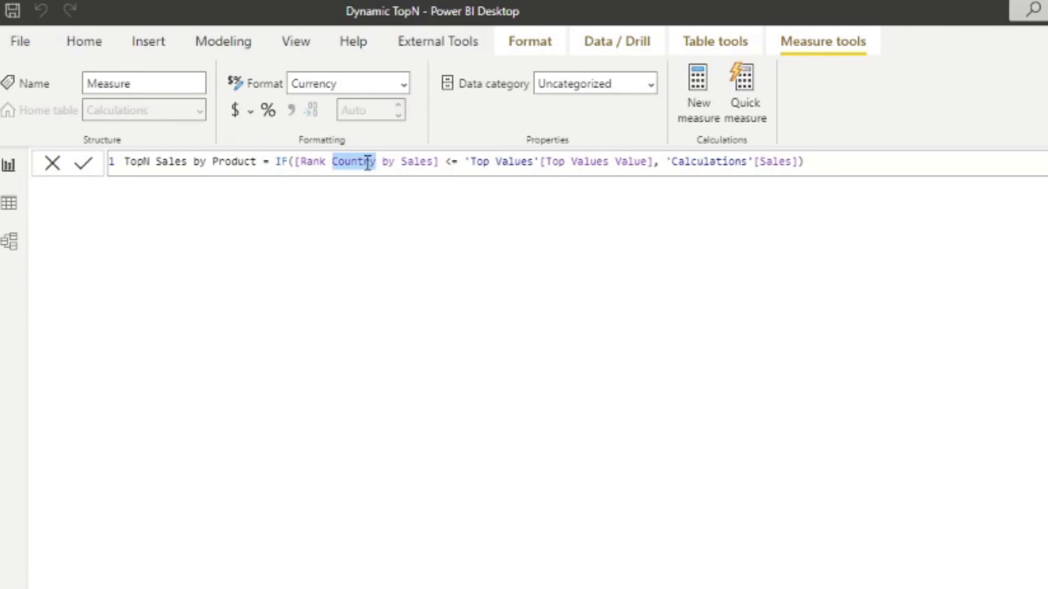
pyautogui.write('Products')
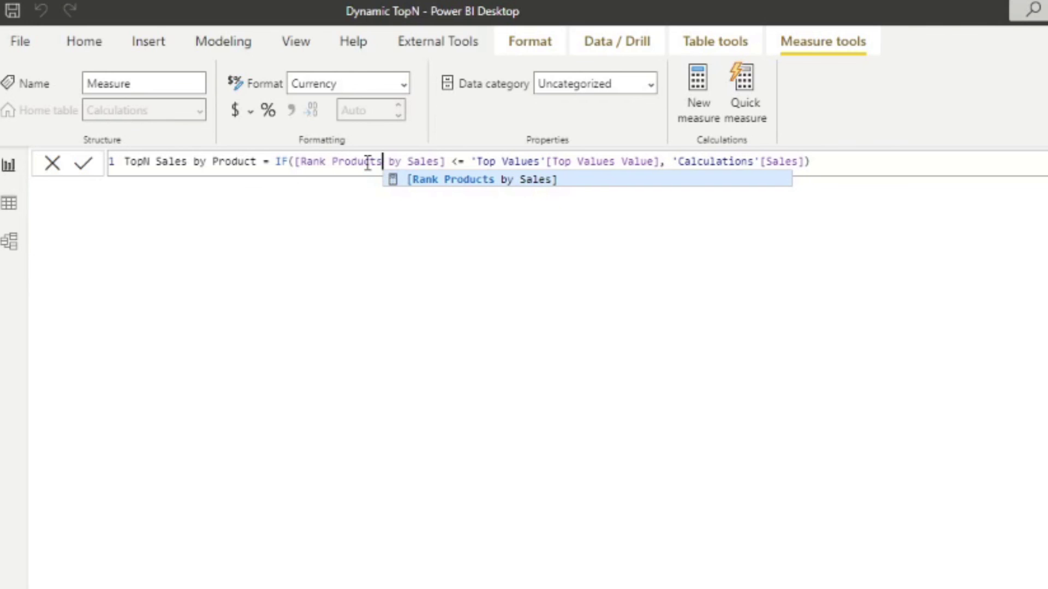
pyautogui.click(857, 162)
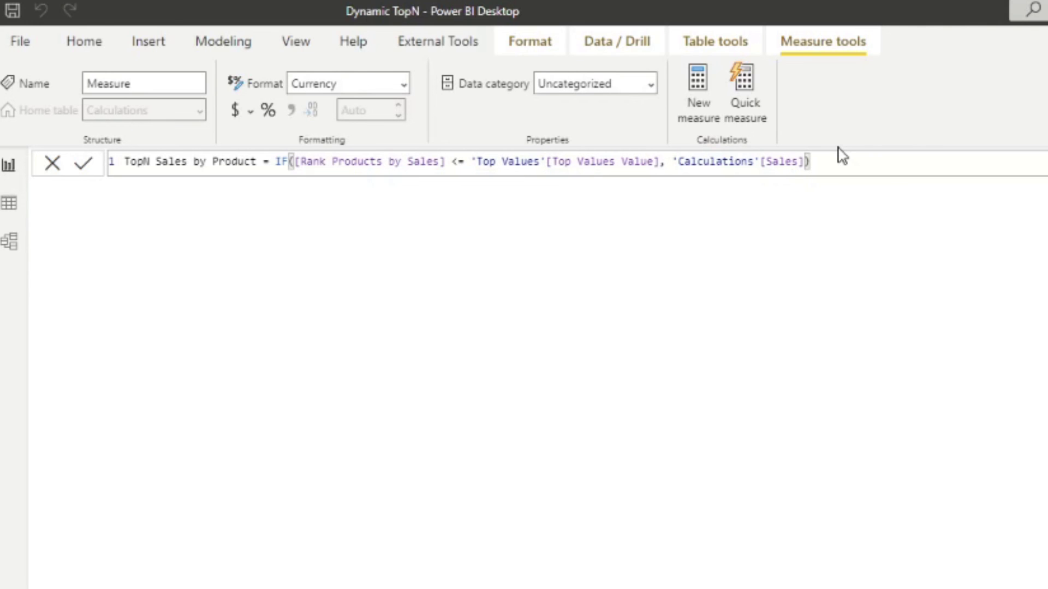
pyautogui.press('Return')
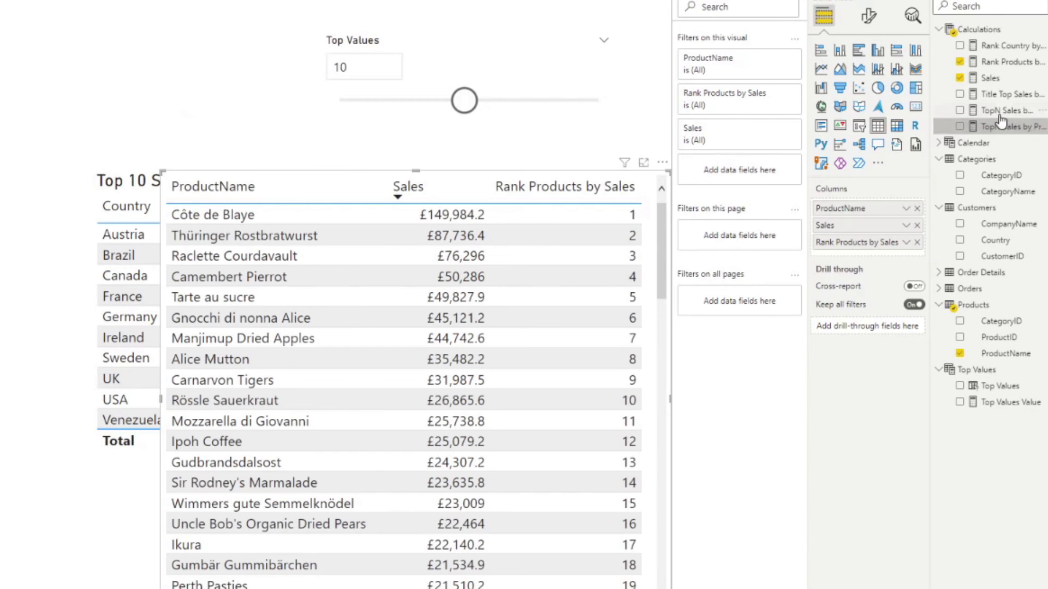
# Step: Add TopN Sales by Product to the product table and remove the Sales and Rank columns
pyautogui.moveTo(997, 131); pyautogui.dragTo(518, 420)
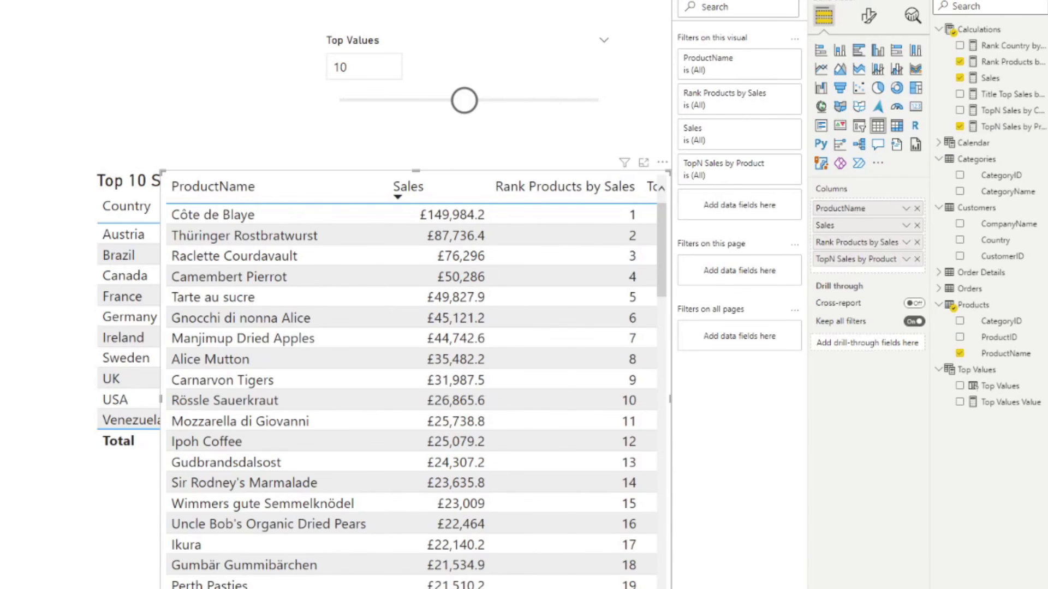
pyautogui.moveTo(161, 398); pyautogui.dragTo(12, 399)
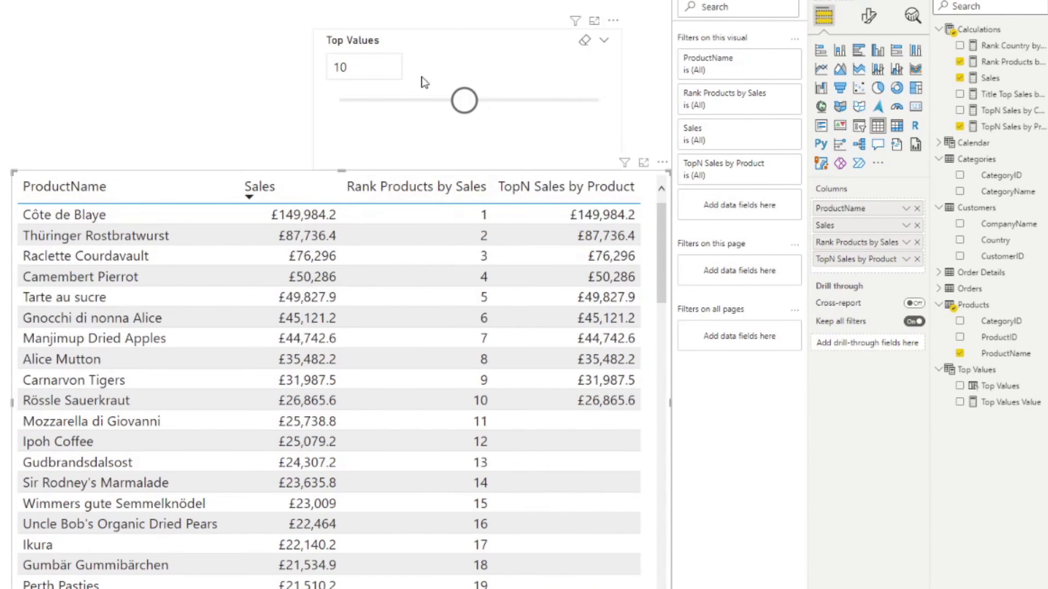
pyautogui.click(918, 226)
pyautogui.click(918, 226)
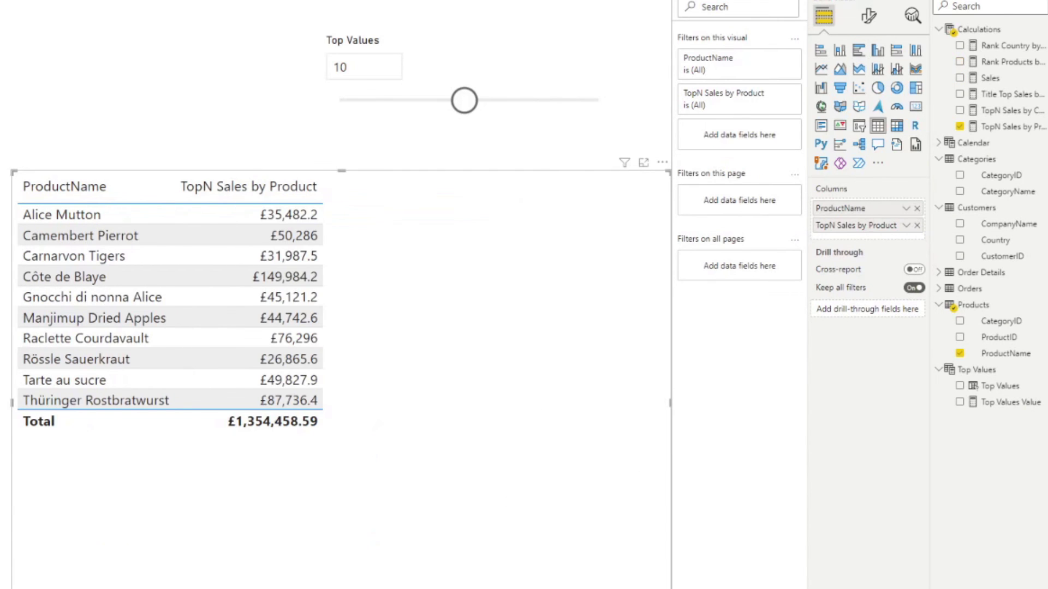
# Step: Shrink the product table to reveal the country table, and set Top Values to 5
pyautogui.moveTo(12, 587); pyautogui.dragTo(349, 528)
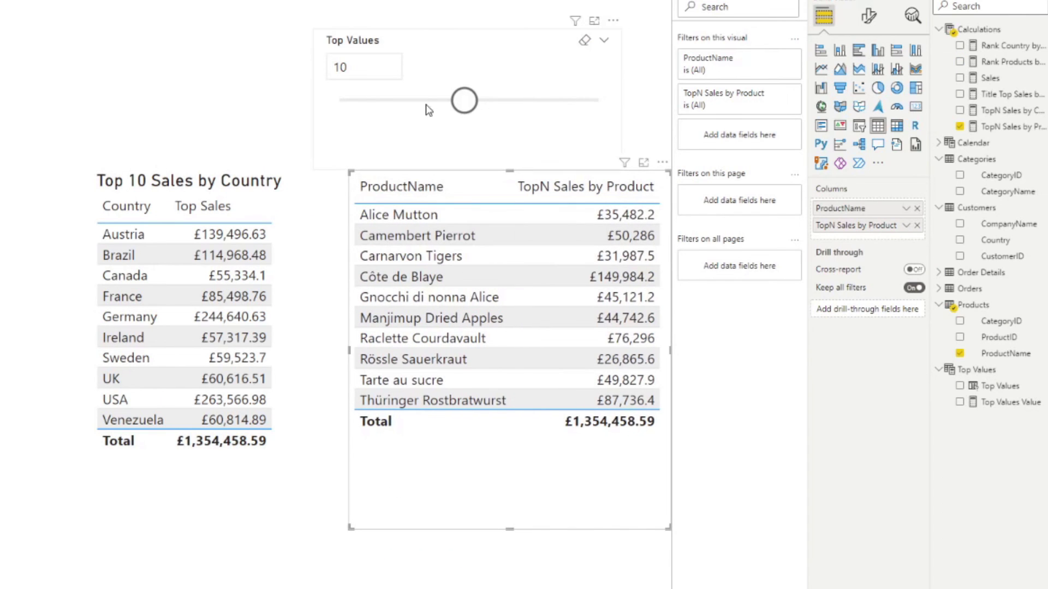
pyautogui.moveTo(464, 101); pyautogui.dragTo(397, 120)
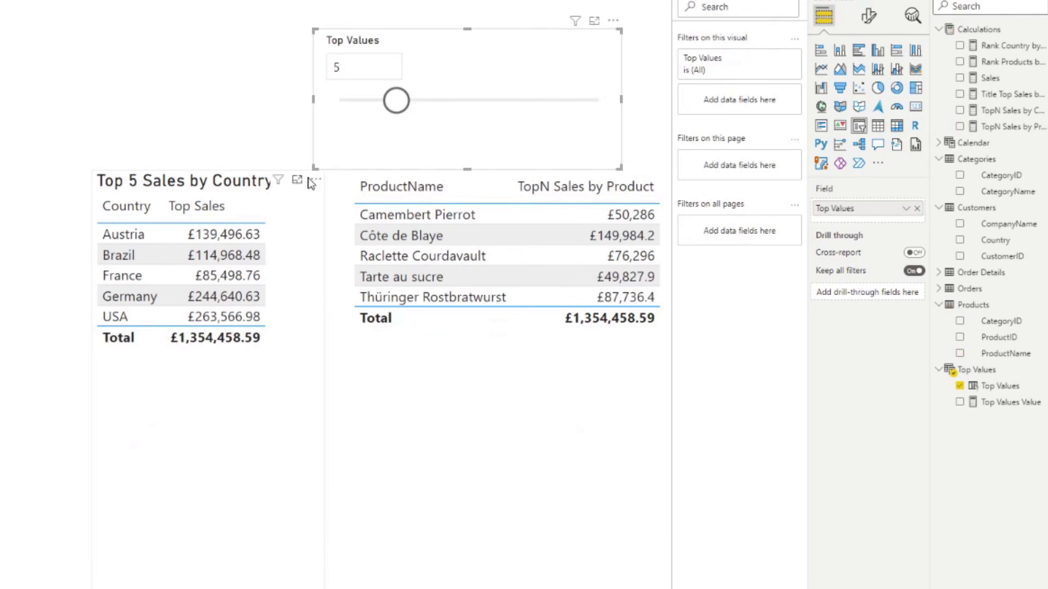